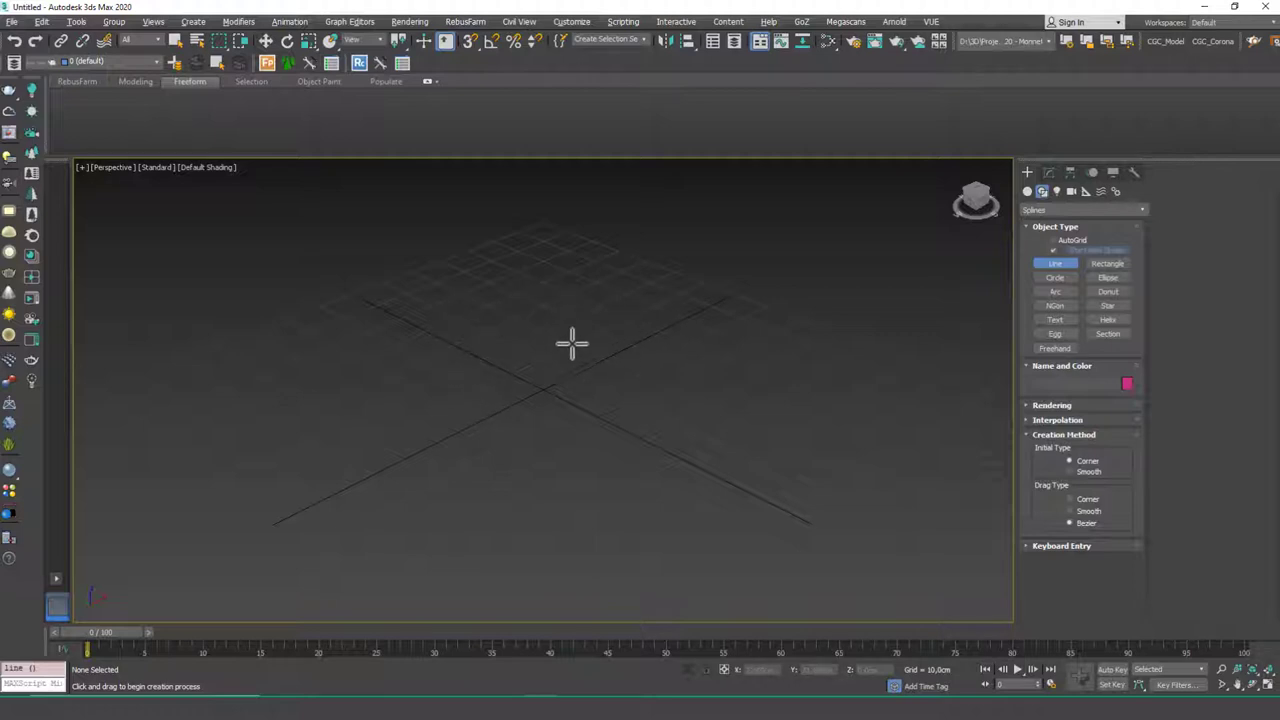
- Draw an open, arch-shaped line with six corner points around the grid centre in the perspective view
middle_click_drag(569, 343, 554, 397, "alt")
left_click(367, 478)
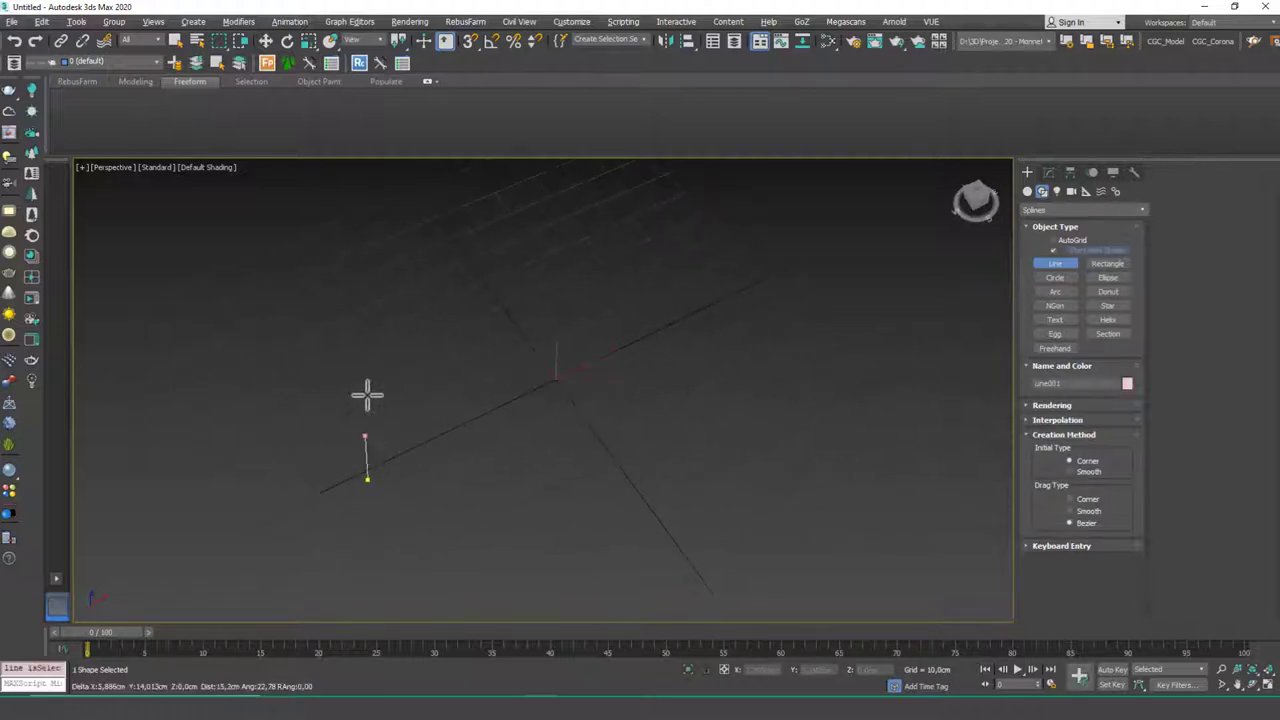
left_click(364, 353)
left_click(507, 260)
left_click(675, 273)
left_click(745, 388)
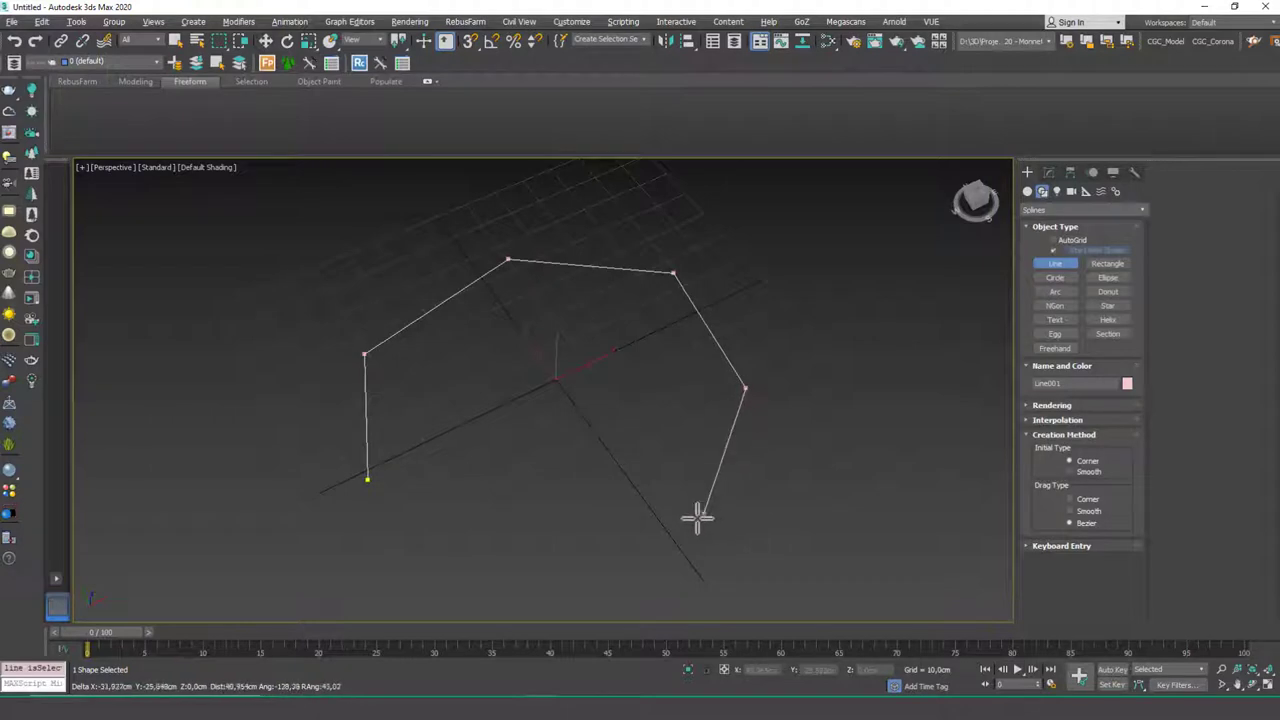
left_click(705, 512)
right_click(705, 512)
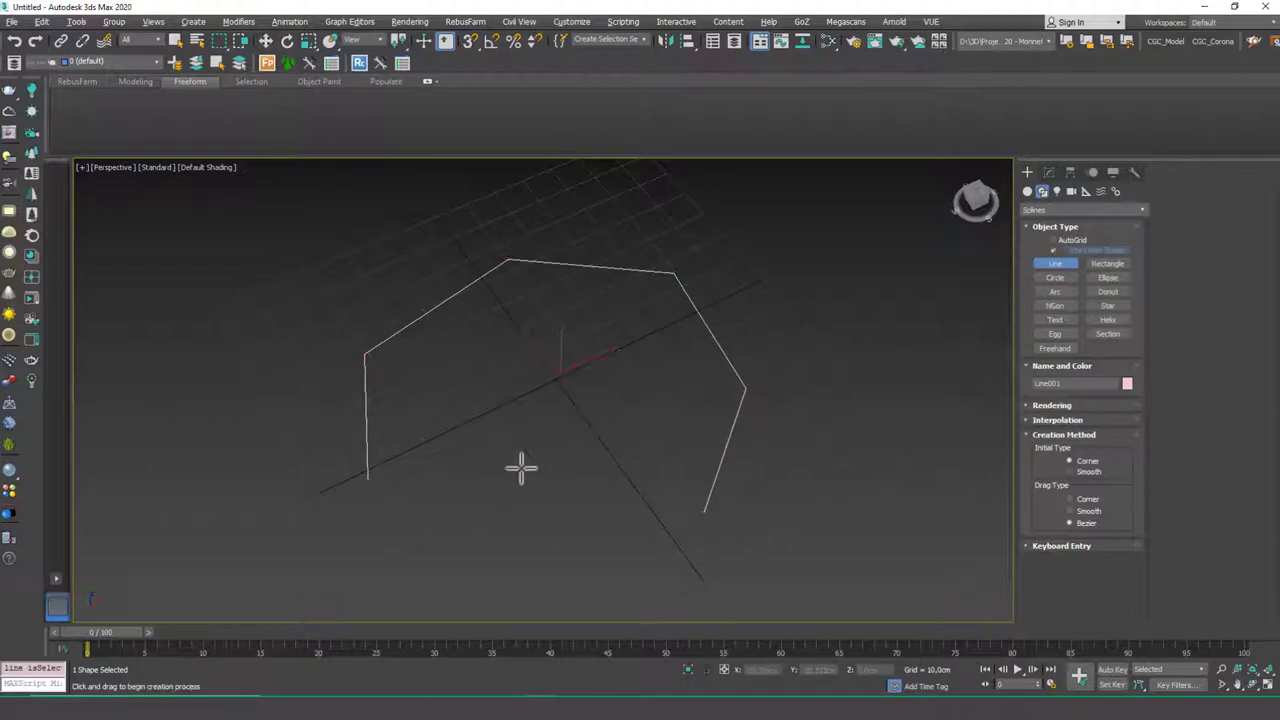
- Switch the arch-shaped line to vertex editing and expand its Soft Selection settings
left_click(1049, 173)
left_click_drag(1227, 293, 1231, 280)
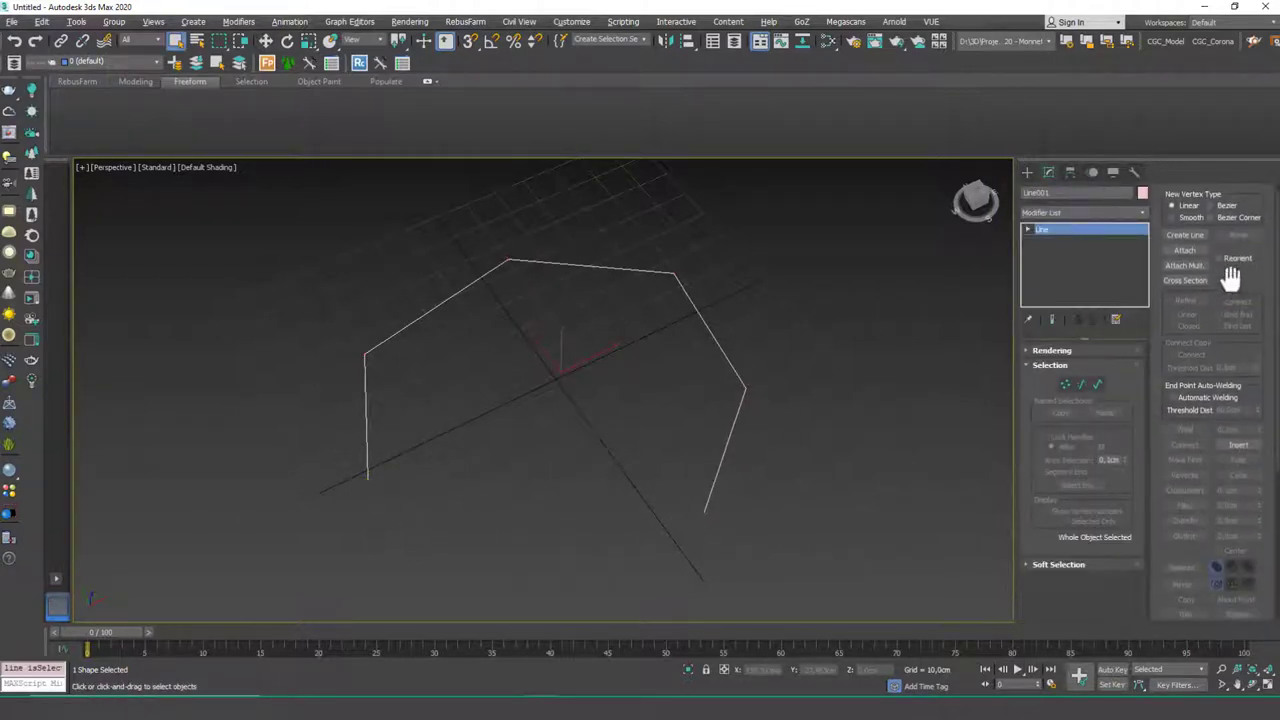
key("1")
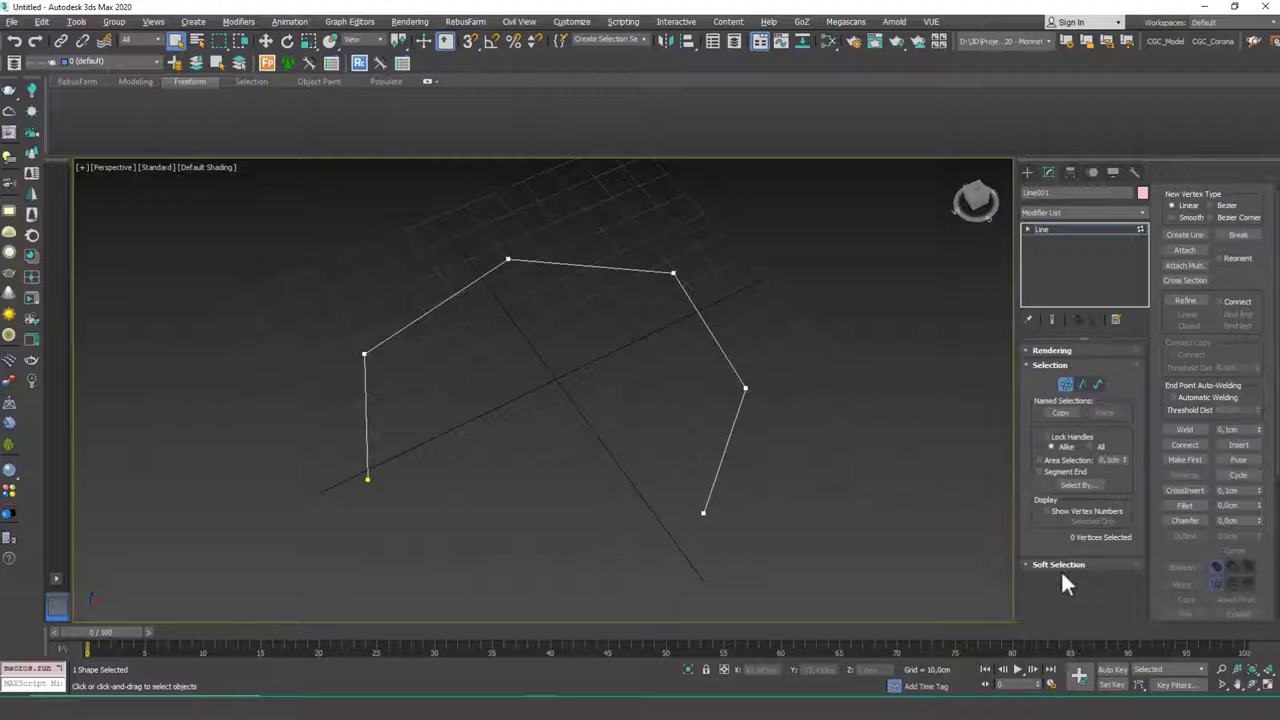
left_click(1092, 565)
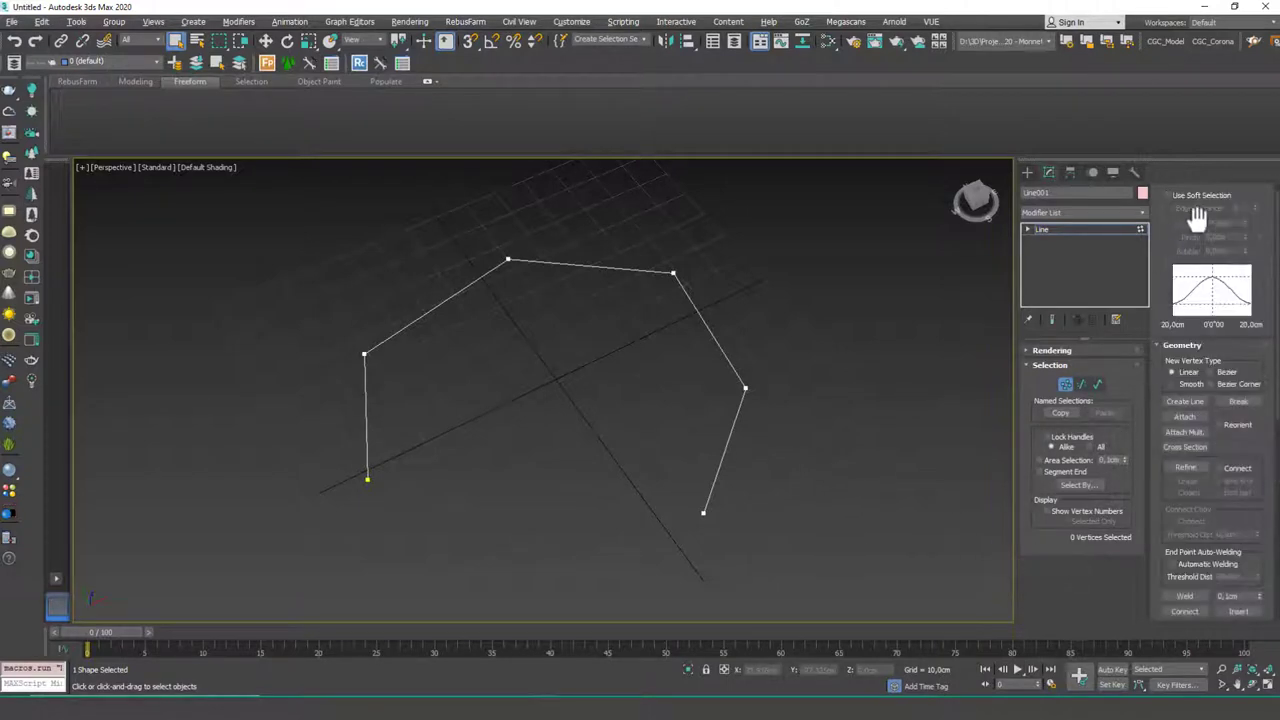
middle_click_drag(769, 369, 779, 391)
scroll(709, 364, "up", 2)
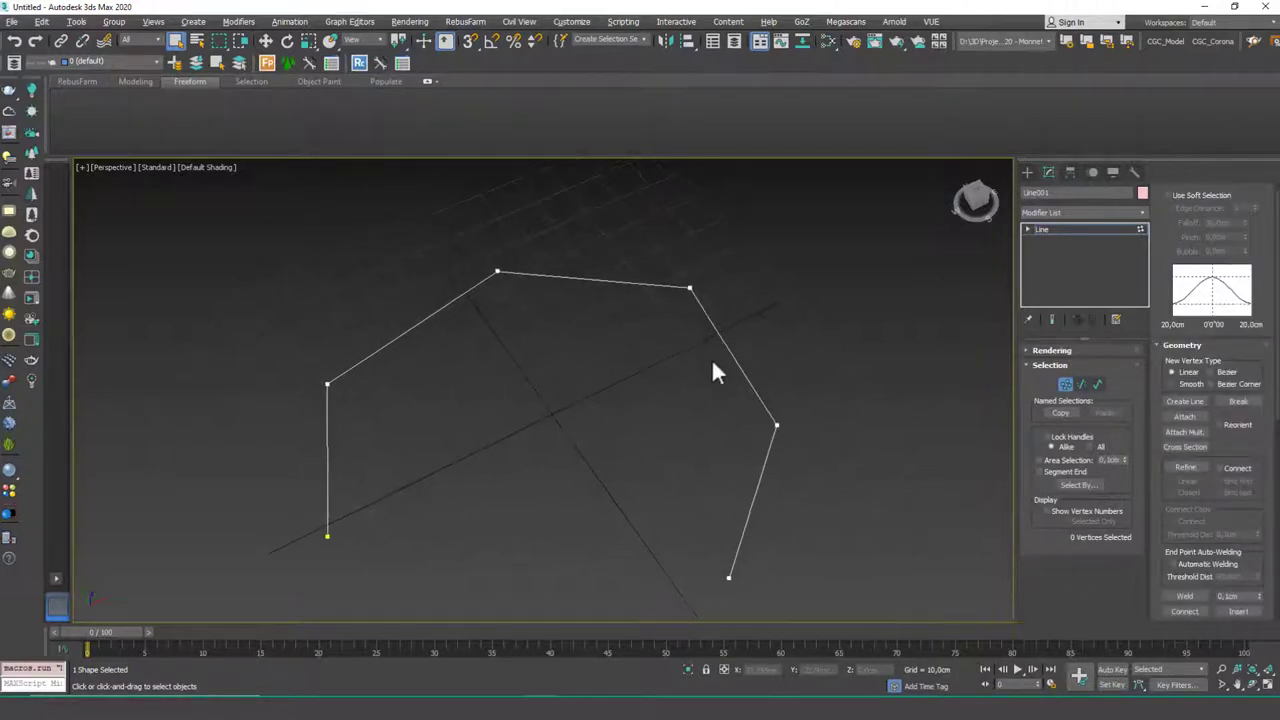
left_click_drag(1171, 232, 1170, 246)
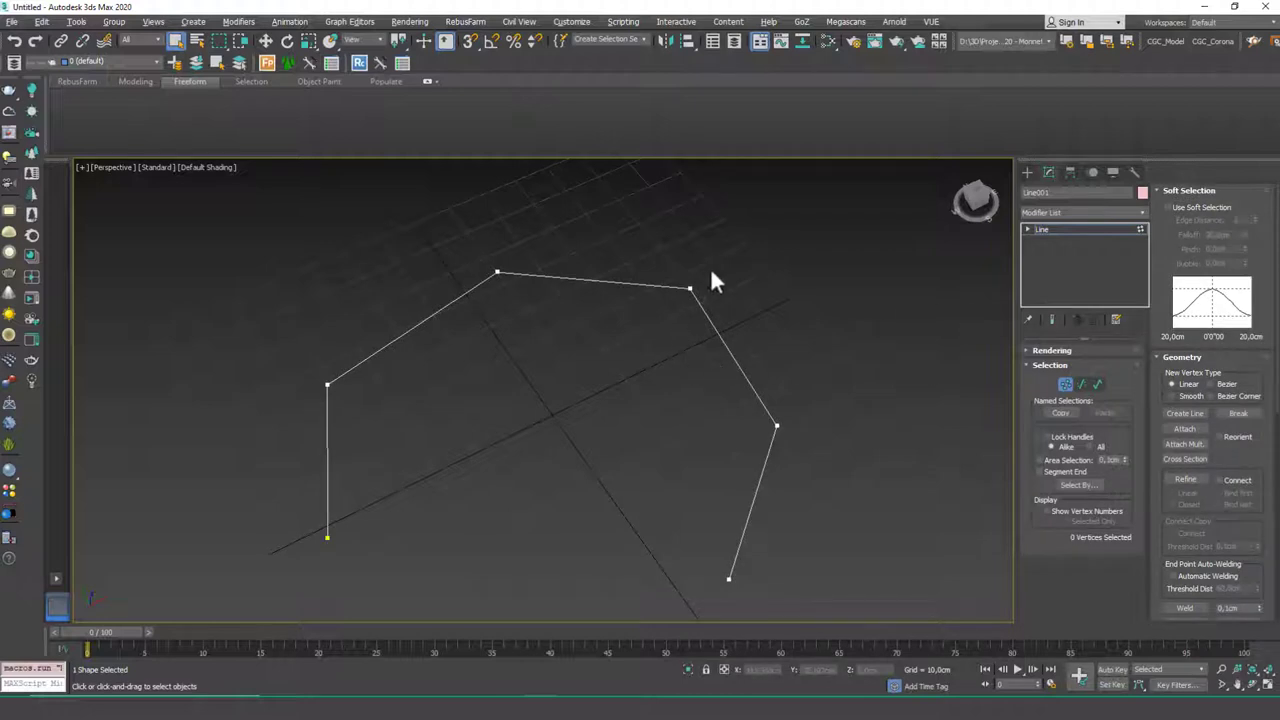
- Try moving the fourth vertex of the line inward along the X axis, and undo the move
left_click(690, 289)
key("w")
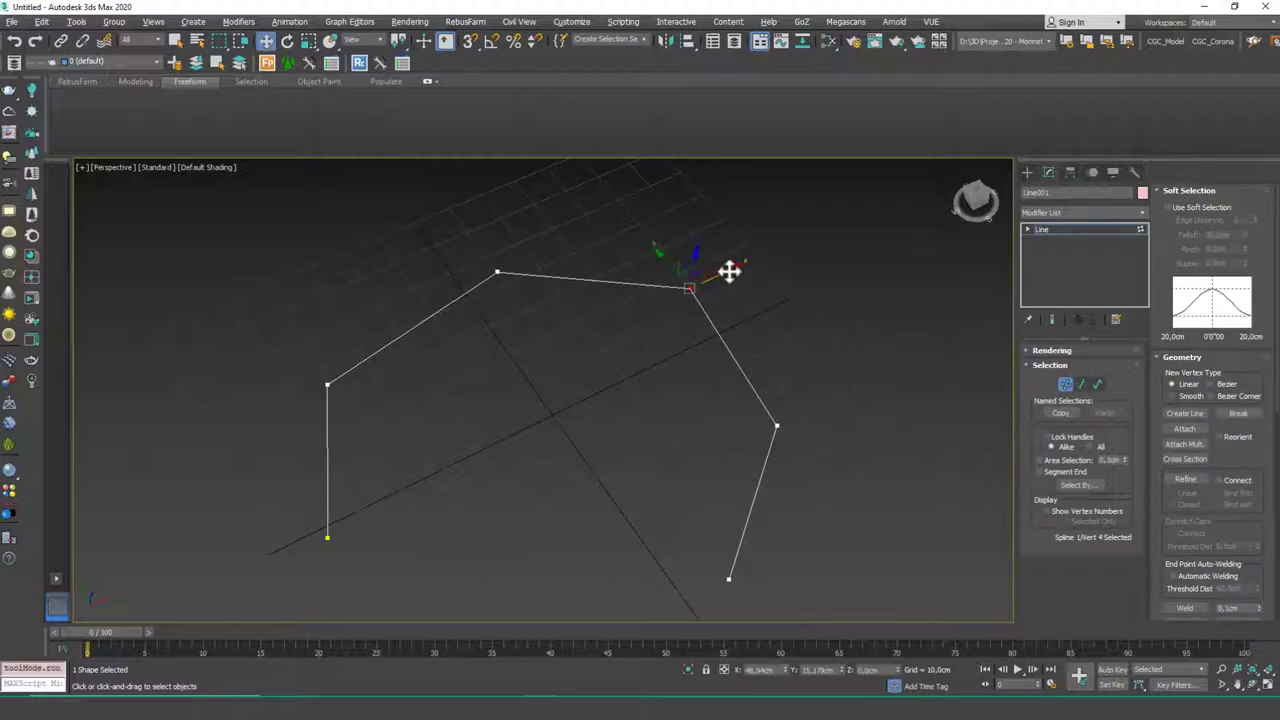
left_click_drag(729, 271, 596, 346)
key("ctrl+z")
key("ctrl+y")
key("ctrl+z")
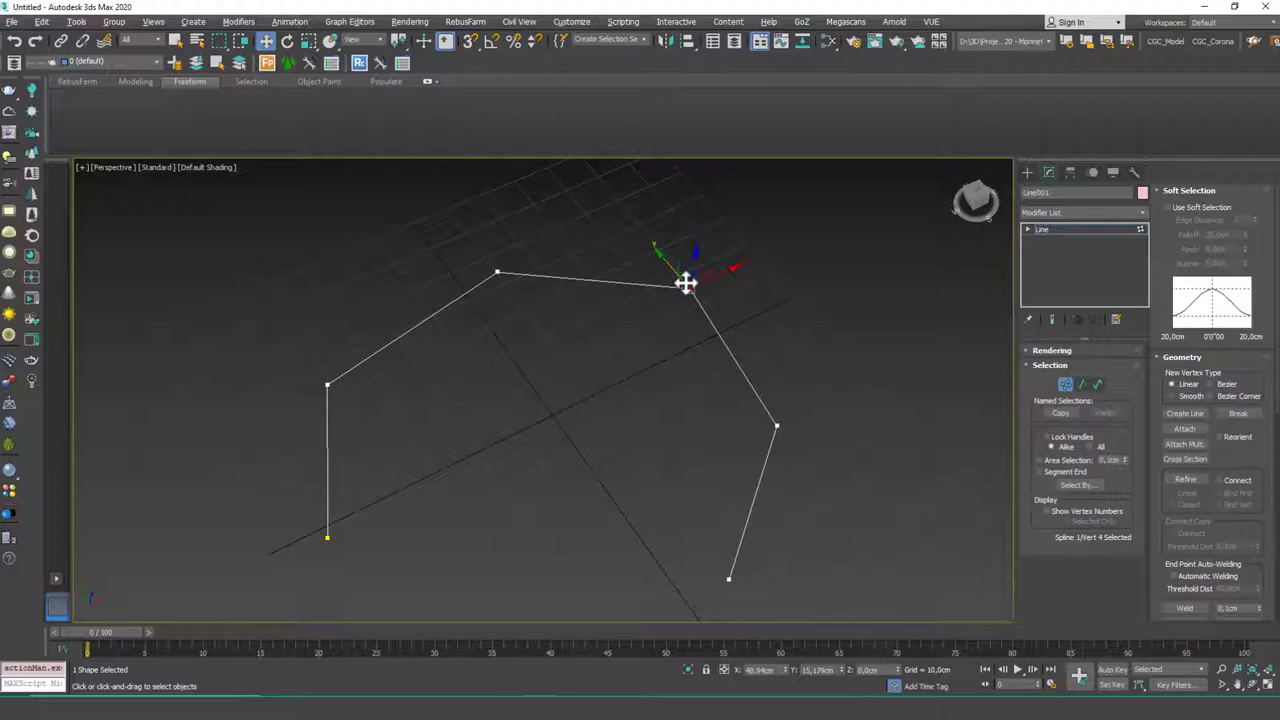
- Try moving the fourth and fifth vertices together along the X axis, and undo the move
left_click_drag(634, 252, 870, 490)
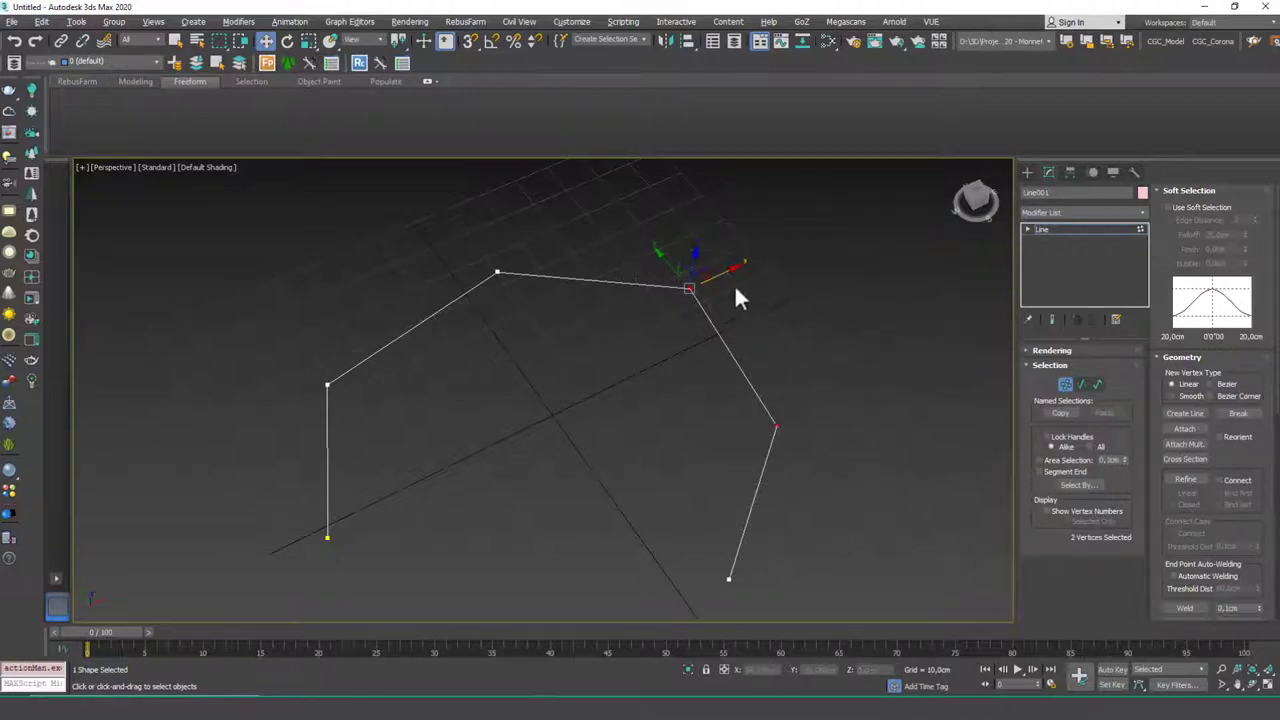
left_click_drag(723, 276, 805, 242)
key("ctrl+z")
- Enable Soft Selection for the line's vertices and set the falloff to 48.6 cm
left_click(1197, 205)
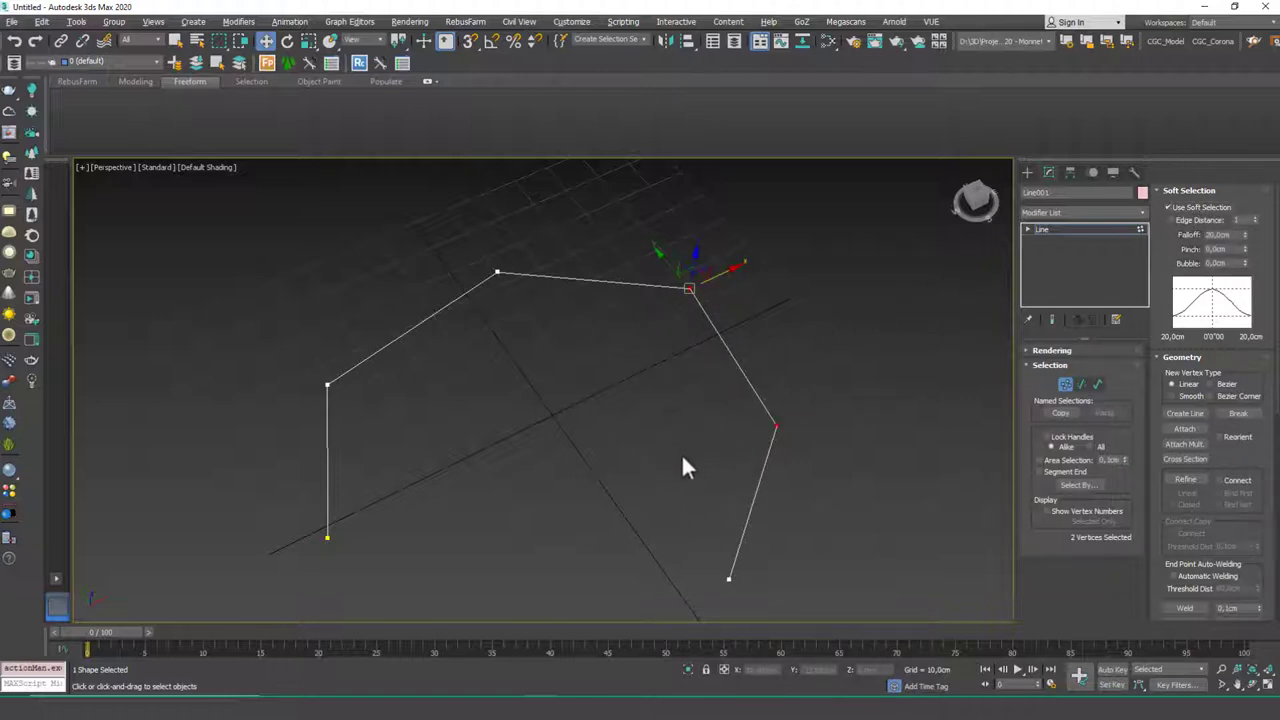
left_click(1195, 207)
left_click(1193, 205)
left_click_drag(1245, 235, 1238, 52)
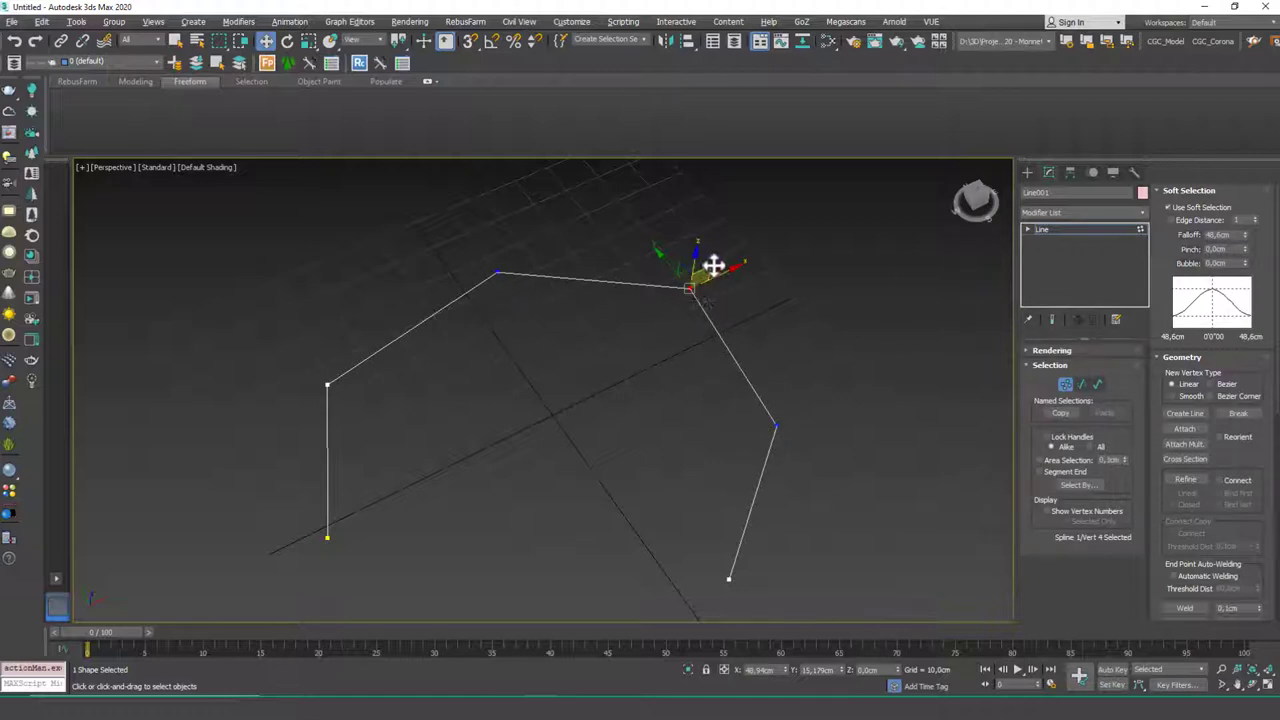
- Draw a second open, arch-shaped line with 14 closely spaced corner points beside the first line
left_click(1028, 173)
left_click(1057, 263)
middle_click_drag(709, 297, 511, 463)
scroll(511, 463, "down", 4)
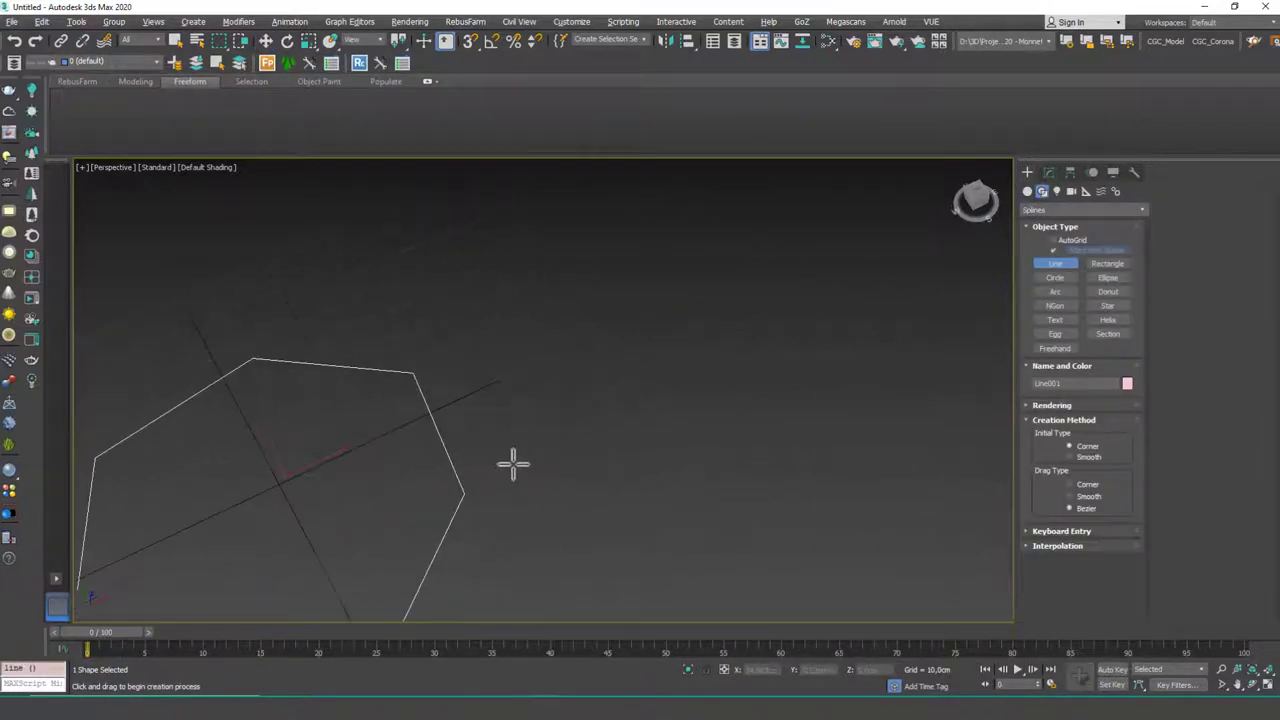
middle_click_drag(583, 503, 498, 447, "alt")
left_click(507, 513)
left_click(531, 460)
left_click(550, 419)
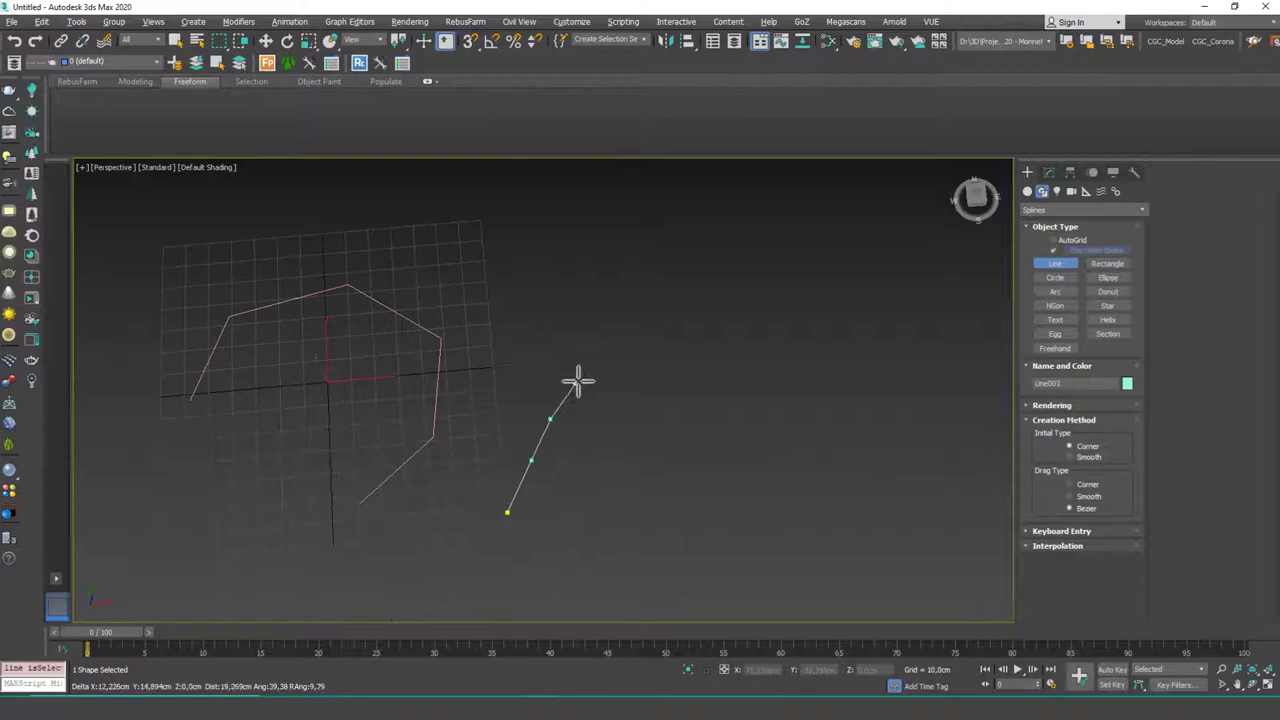
left_click(578, 381)
left_click(626, 349)
left_click(671, 331)
left_click(736, 333)
left_click(780, 348)
left_click(800, 387)
left_click(820, 469)
left_click(805, 513)
left_click(770, 548)
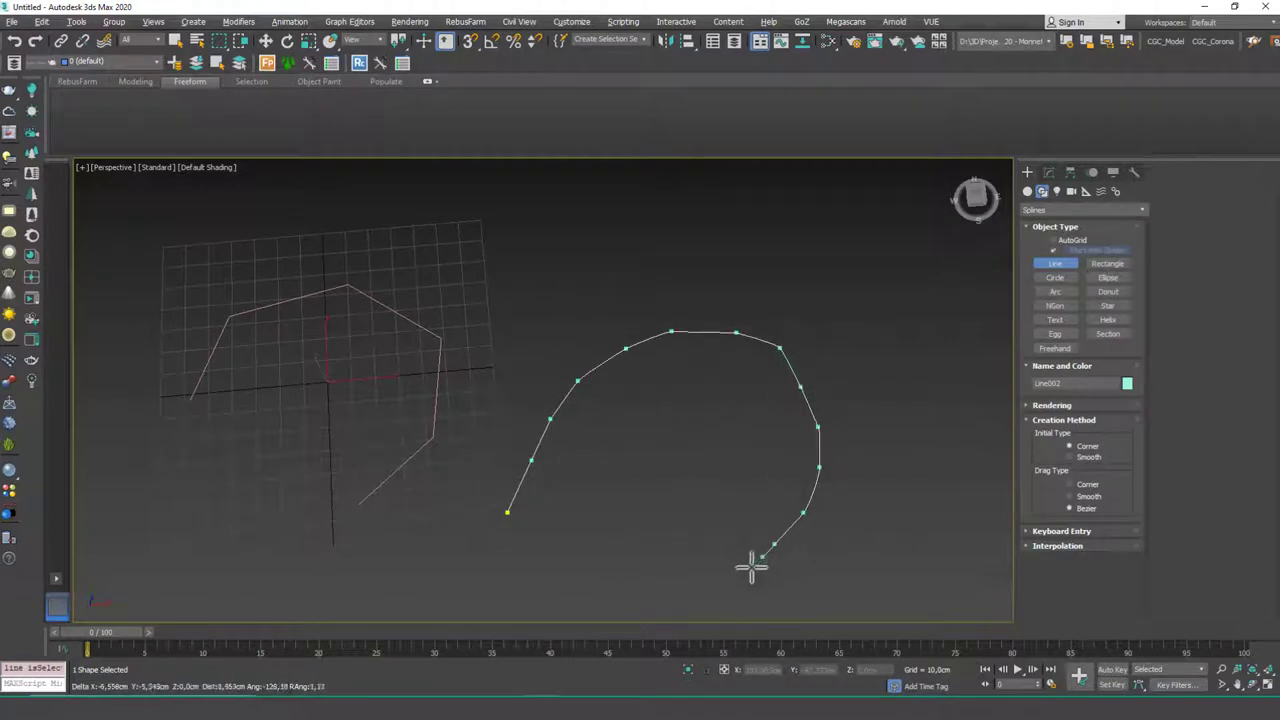
left_click(742, 575)
right_click(699, 504)
- Select the eighth vertex of the second line and enable Soft Selection with a falloff of 61.8 cm
key("1")
key("1")
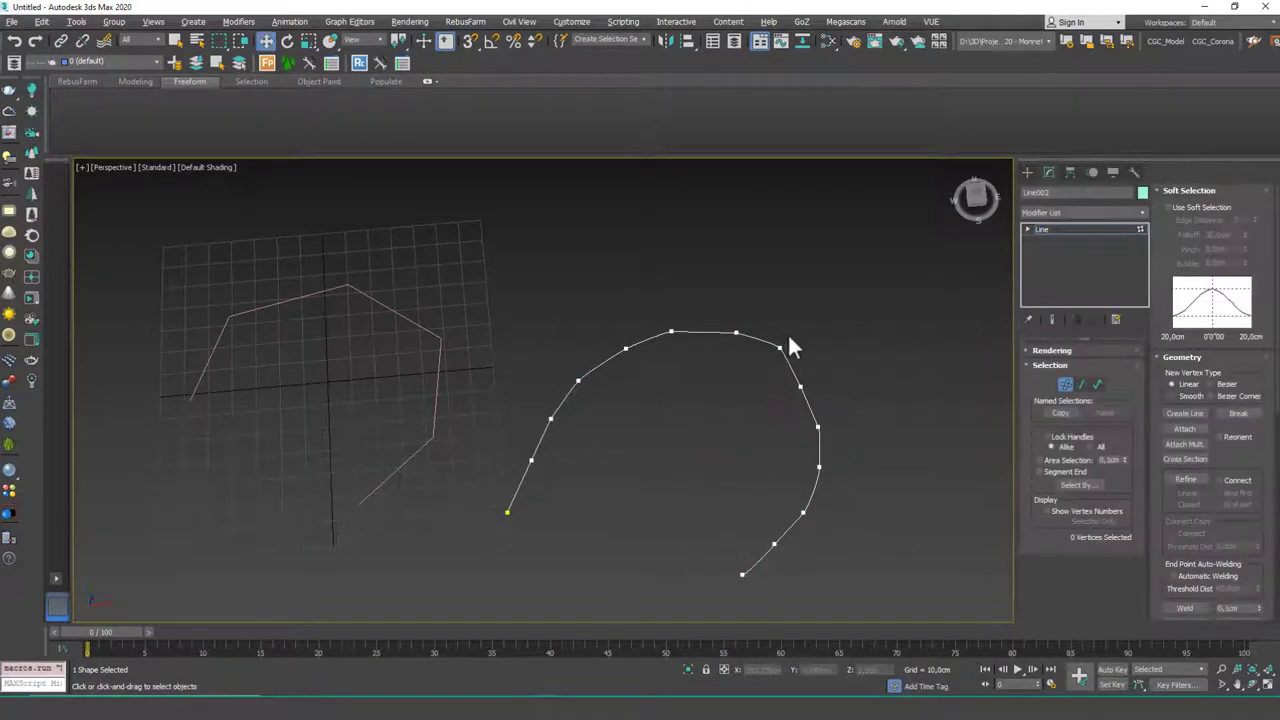
left_click(779, 347)
left_click(1201, 208)
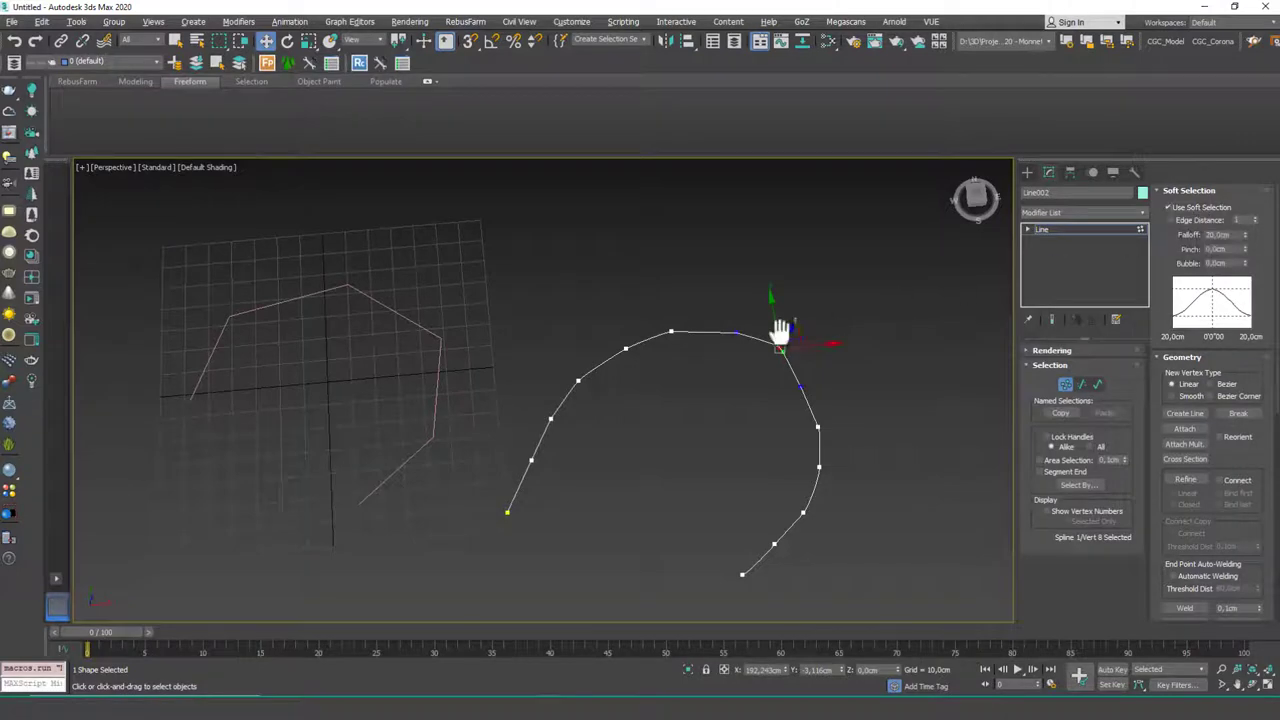
scroll(770, 325, "up", 3)
left_click_drag(1245, 234, 1235, 79)
middle_click_drag(671, 354, 656, 234)
scroll(766, 400, "down", 2)
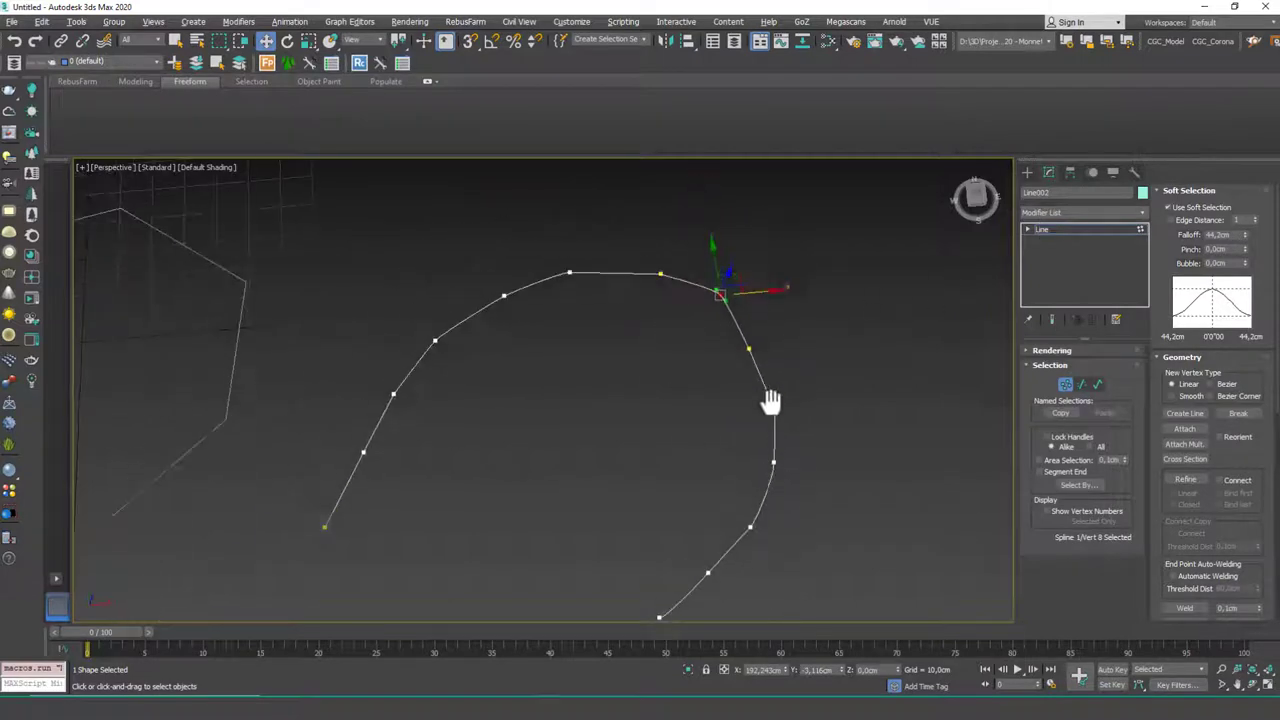
left_click_drag(1245, 236, 1255, 115)
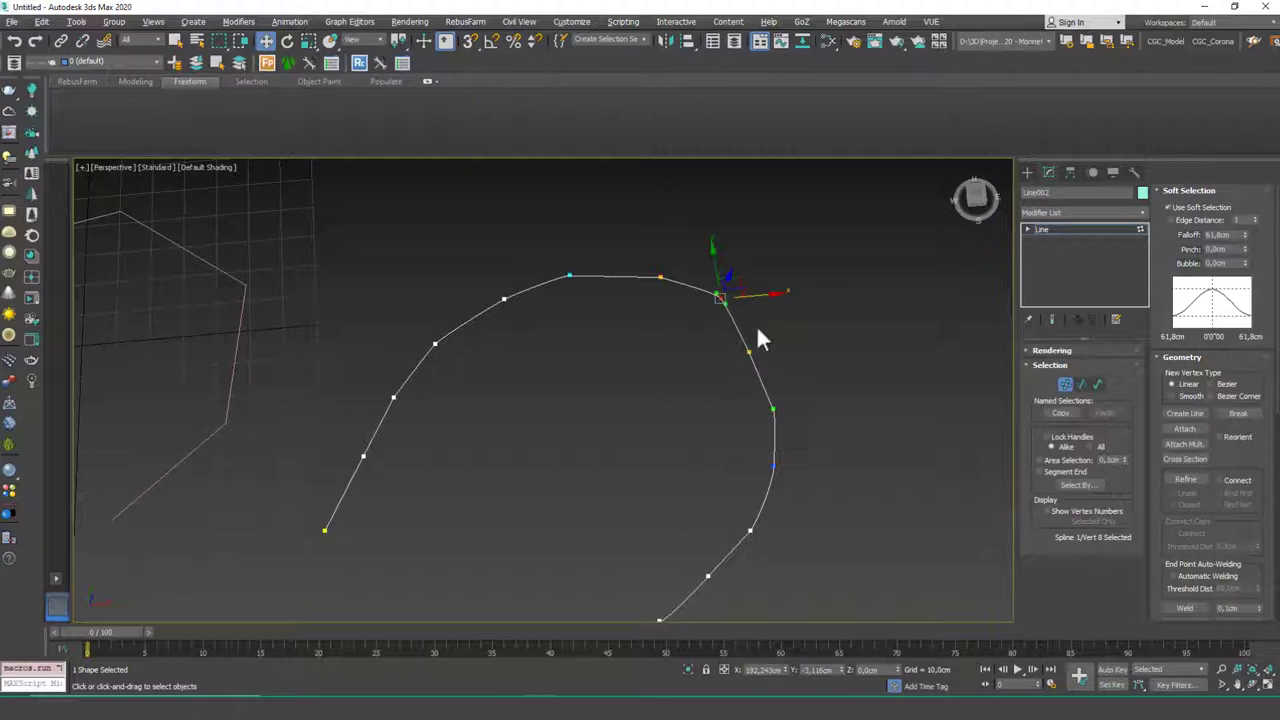
- Pull the soft-selected vertex down into the arch to about X 106 cm, Y -75 cm
left_click_drag(740, 280, 620, 410)
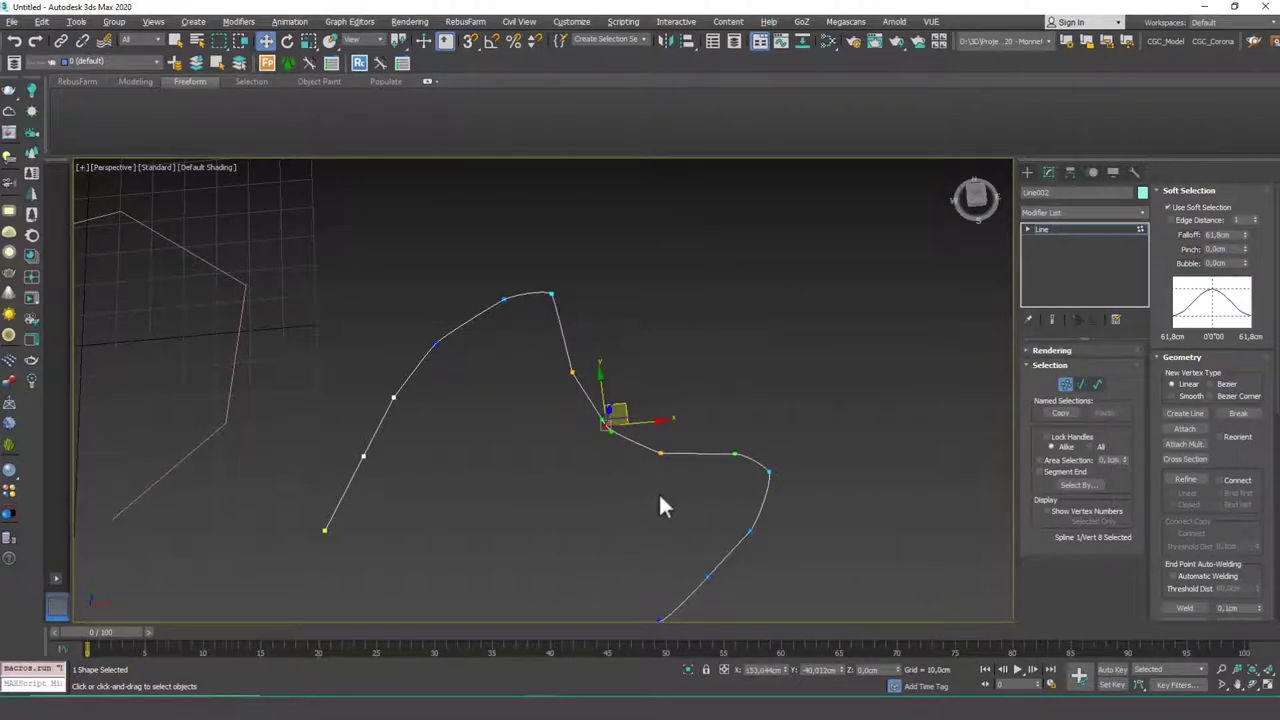
middle_click_drag(704, 614, 640, 291)
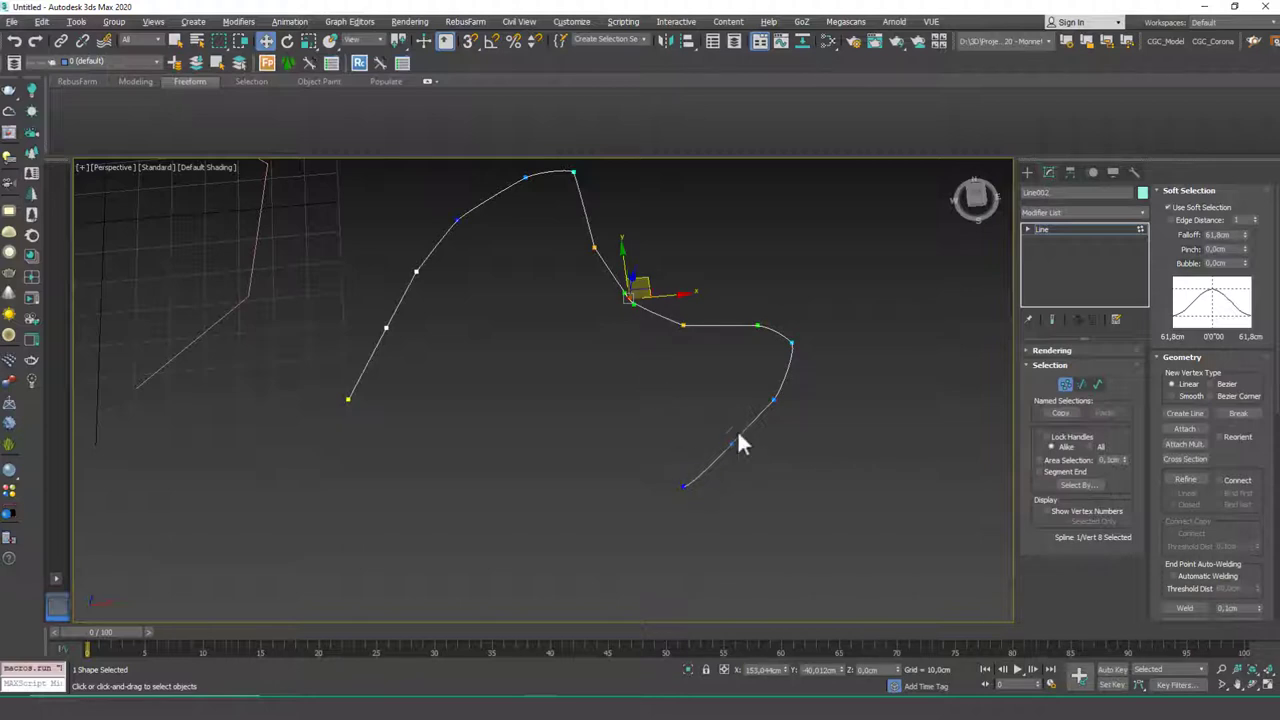
left_click_drag(643, 277, 494, 403)
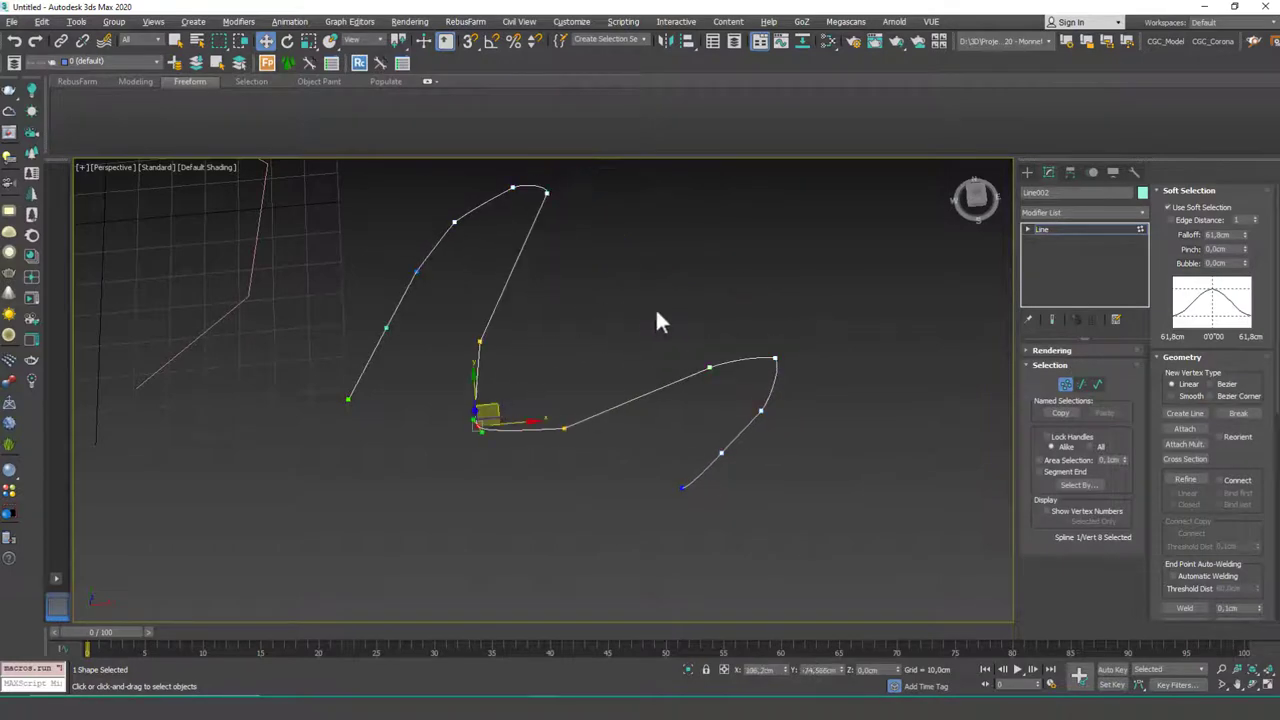
middle_click_drag(657, 320, 678, 378)
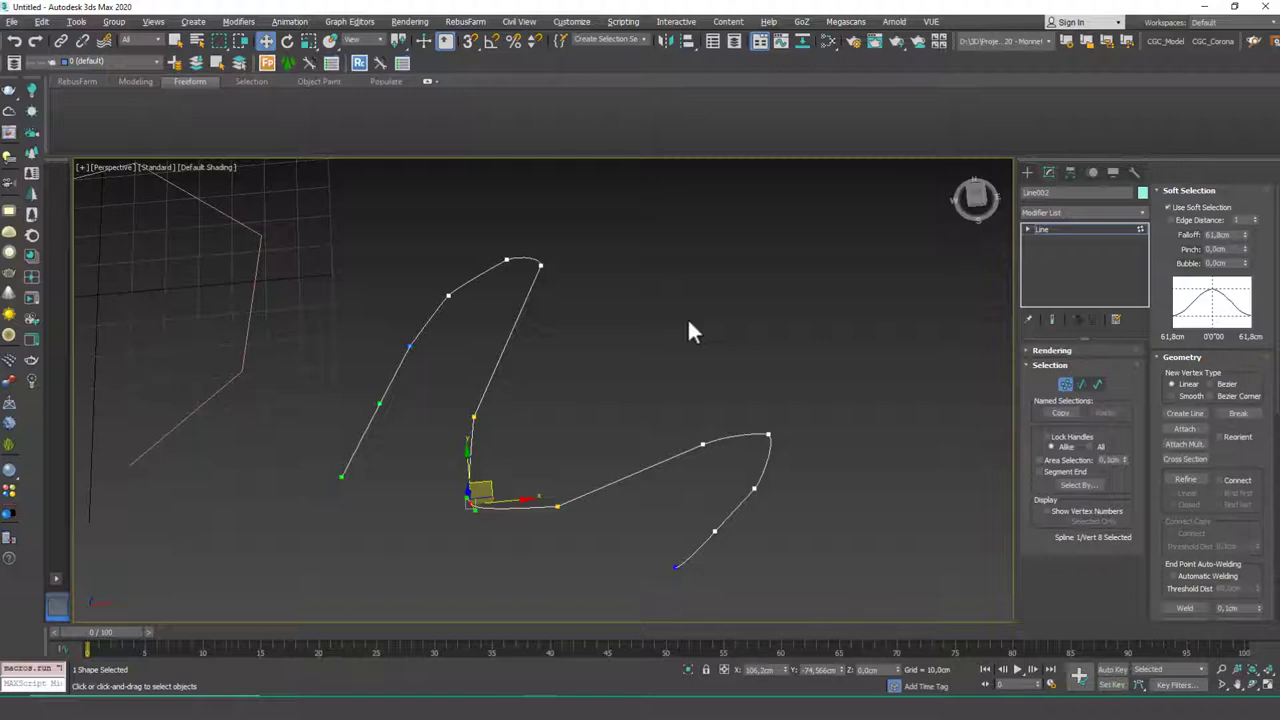
middle_click_drag(570, 347, 585, 384, "alt")
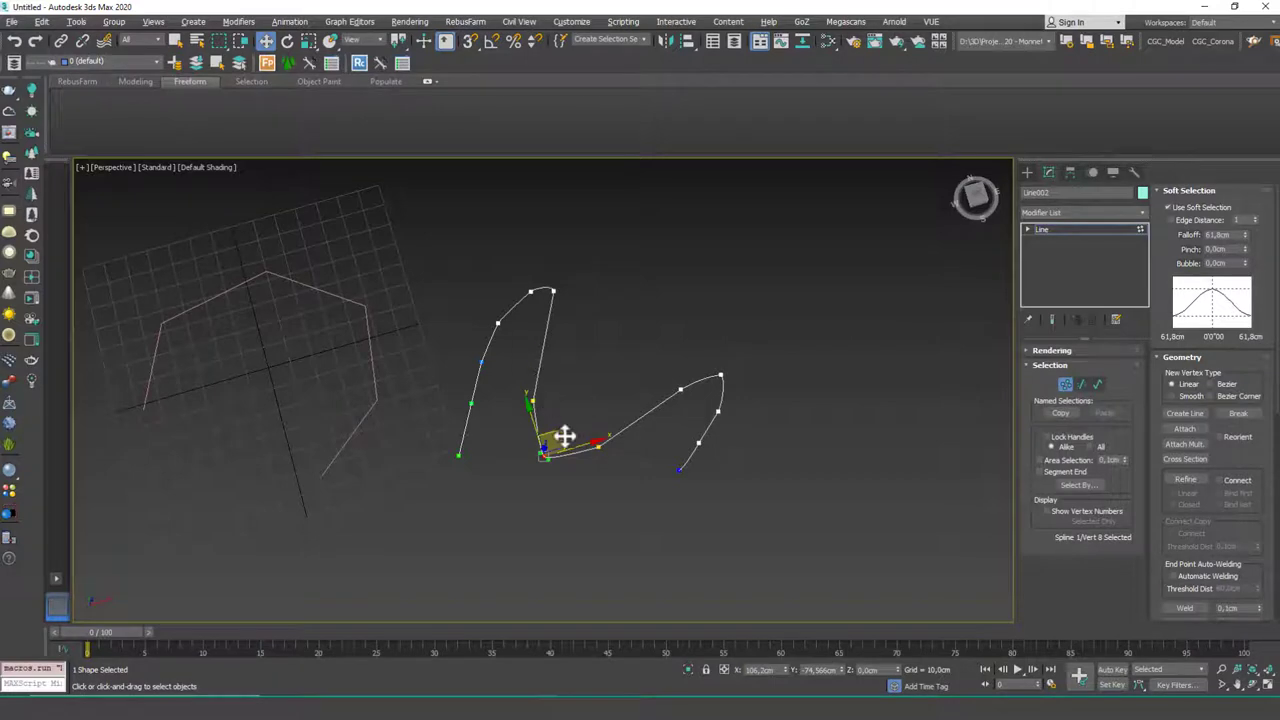
- Pull the soft-selected vertex back up and outward to about X 198 cm, Y -8 cm
left_click_drag(566, 437, 609, 345)
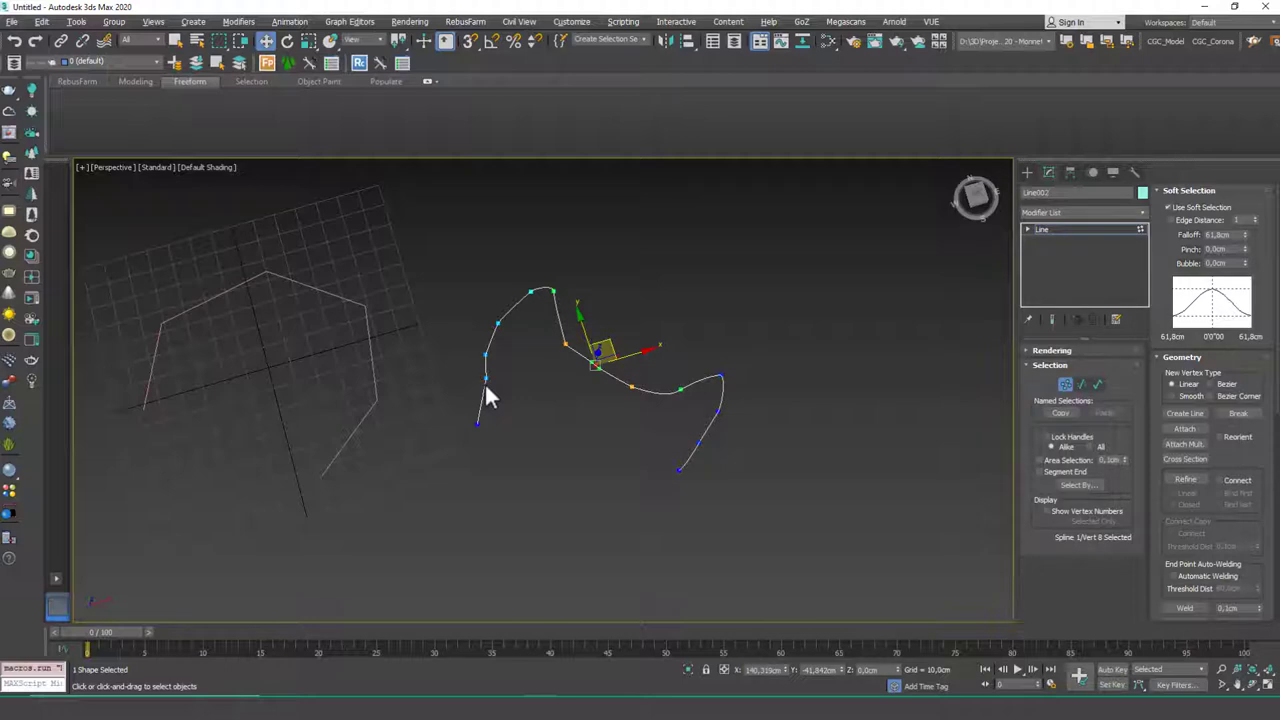
left_click_drag(609, 340, 702, 245)
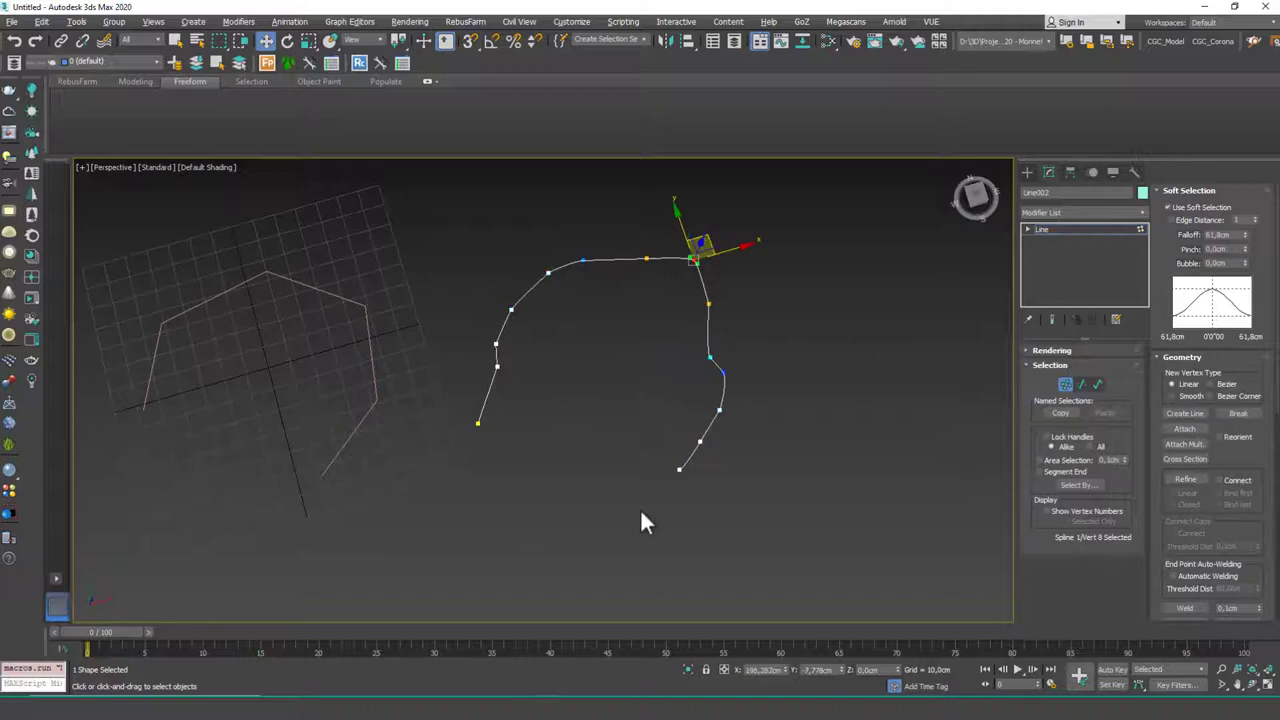
middle_click_drag(518, 374, 636, 371, "alt")
- Leave vertex editing and delete both arch-shaped lines
key("1")
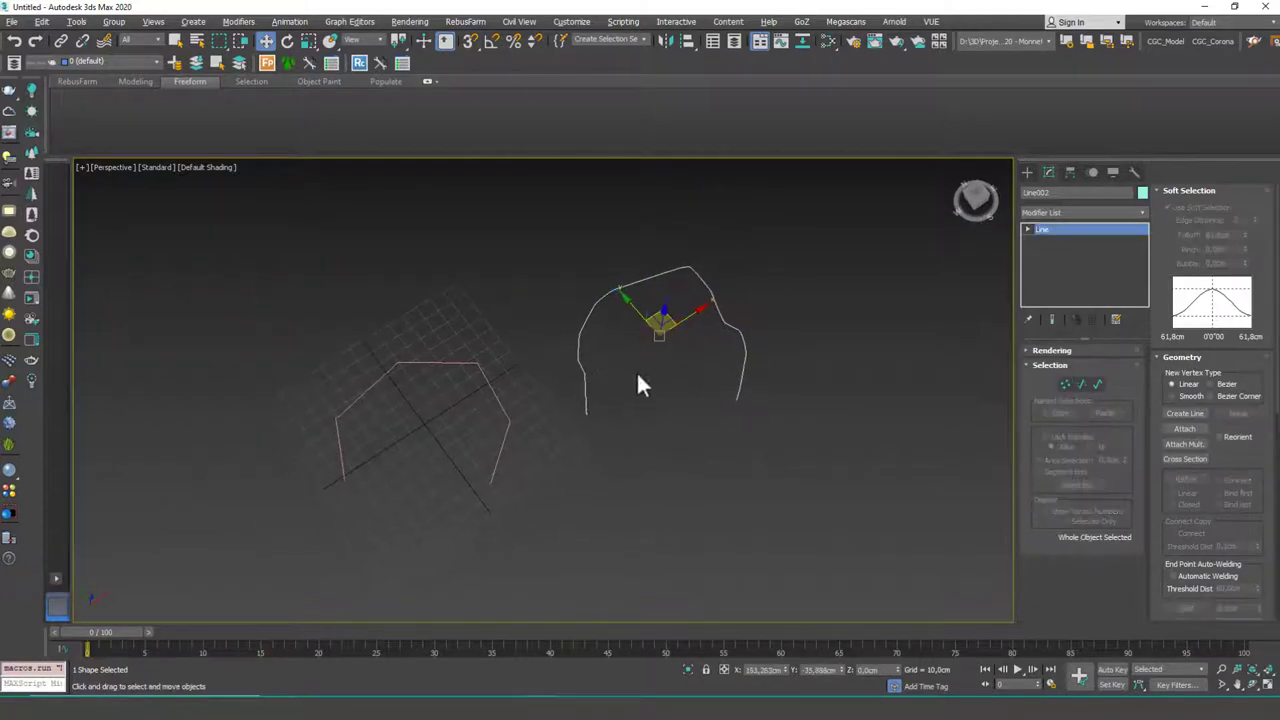
key("Delete")
left_click(485, 368)
key("Delete")
- Create a box about 86 cm long, 94 cm wide and 60 cm high around the grid centre
left_click(1027, 173)
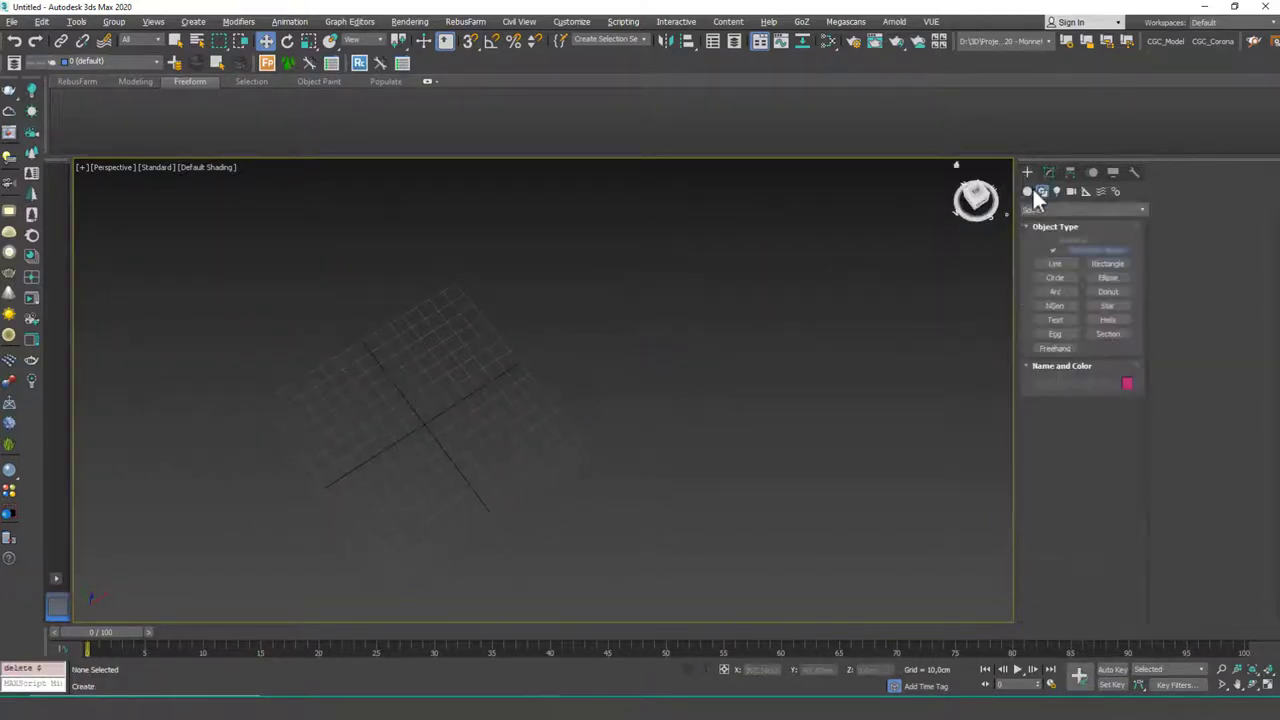
left_click(1027, 191)
left_click(1055, 252)
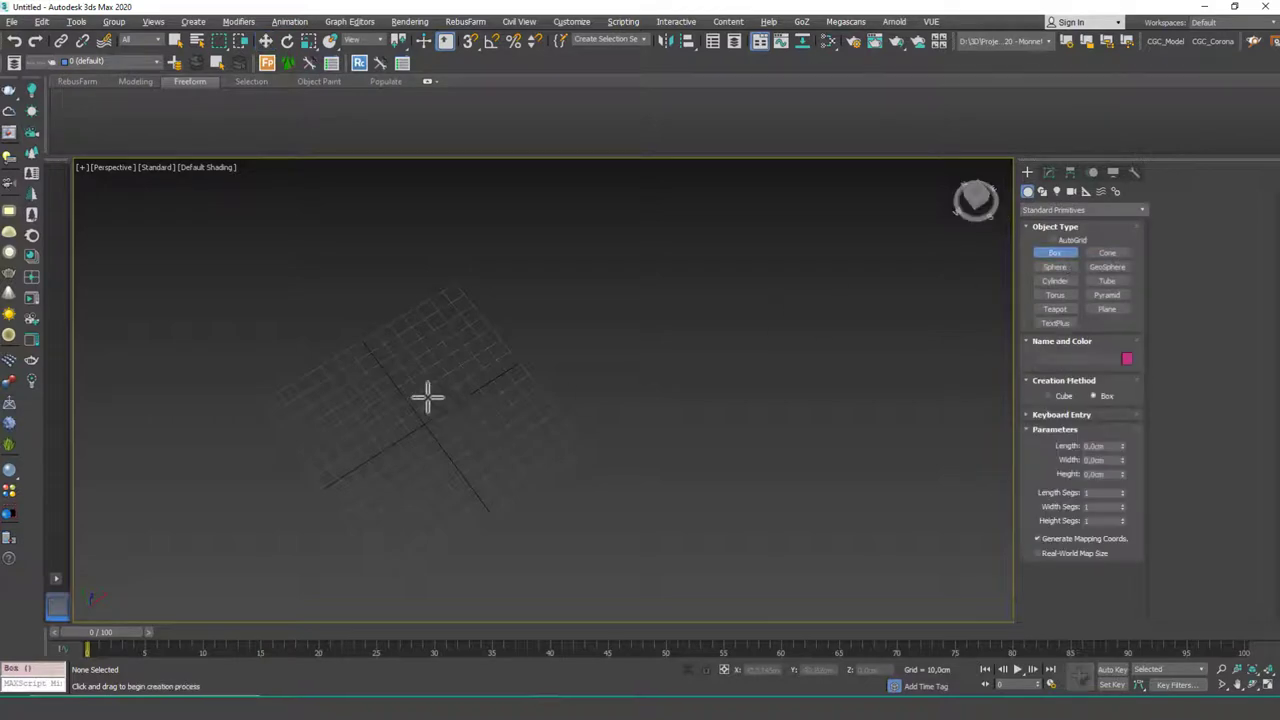
left_click_drag(440, 350, 391, 520)
left_click(377, 448)
key("w")
middle_click_drag(378, 450, 412, 430, "alt")
middle_click_drag(414, 446, 496, 446)
scroll(477, 422, "up", 3)
- Display edged faces and set the box's length, width and height segments to 10 each
left_click(1048, 172)
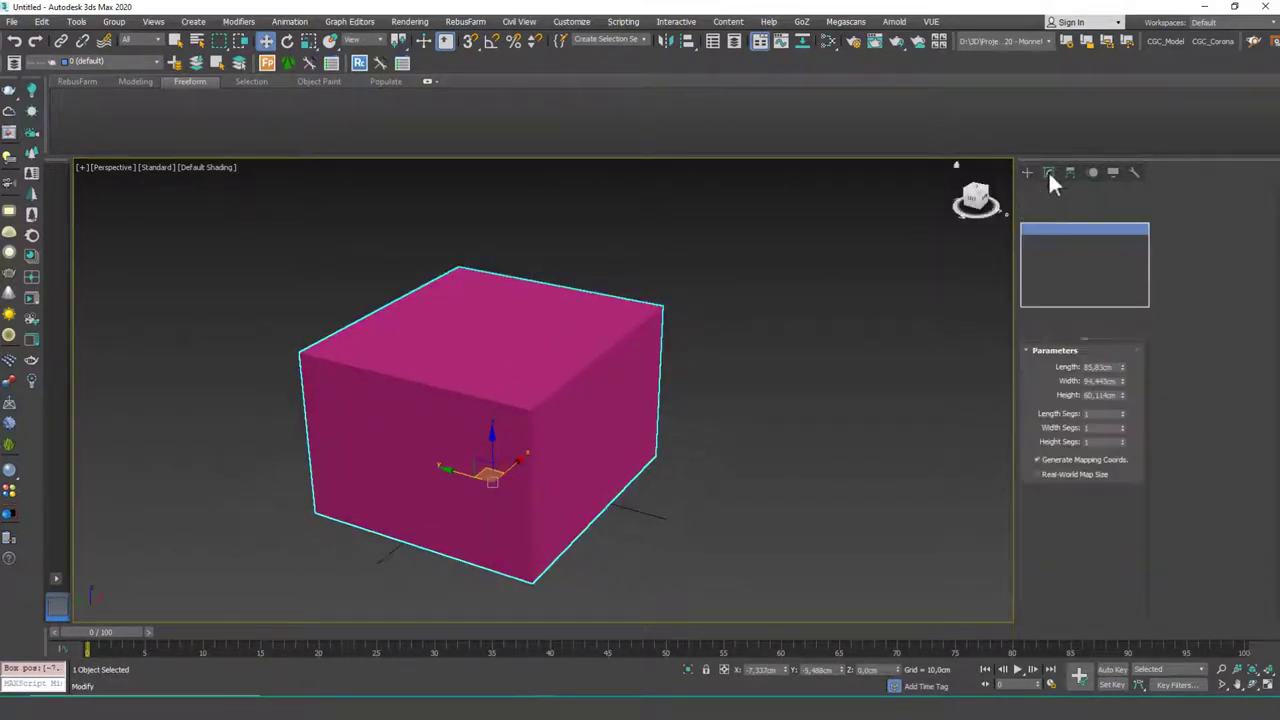
middle_click_drag(677, 455, 694, 456)
key("F4")
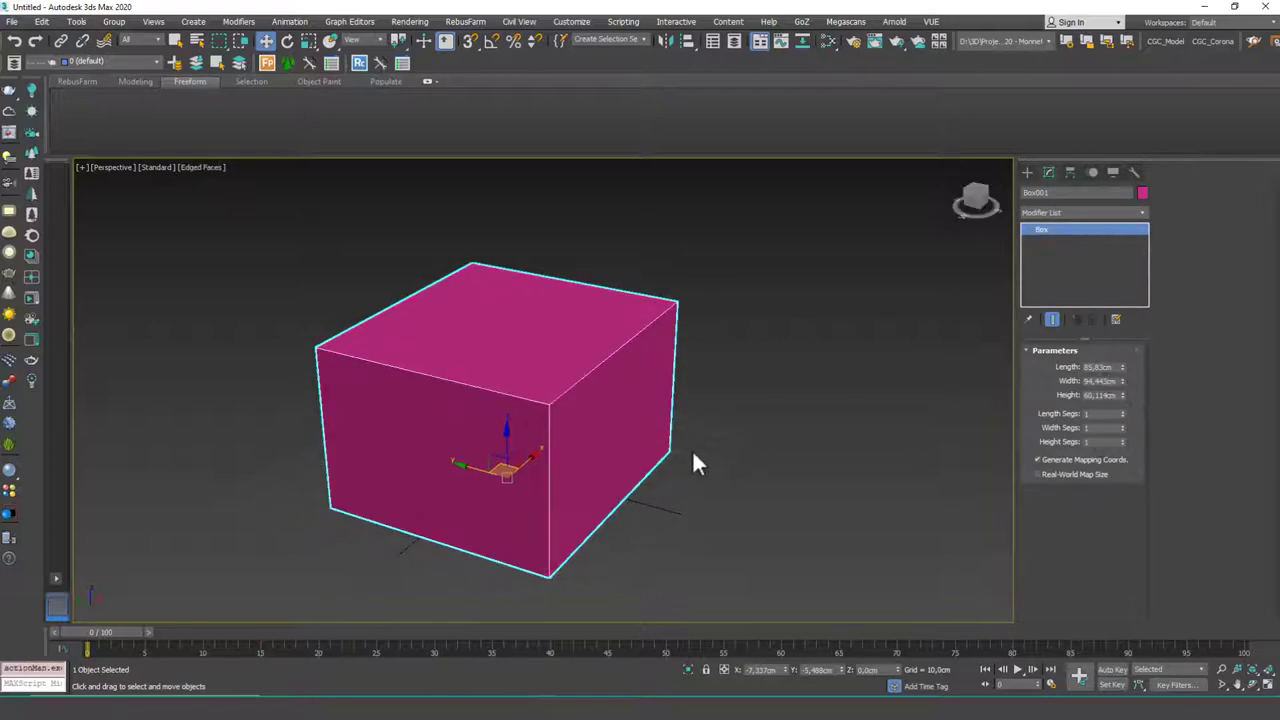
double_click(1092, 413)
type("10")
key("Tab")
type("10")
key("Tab")
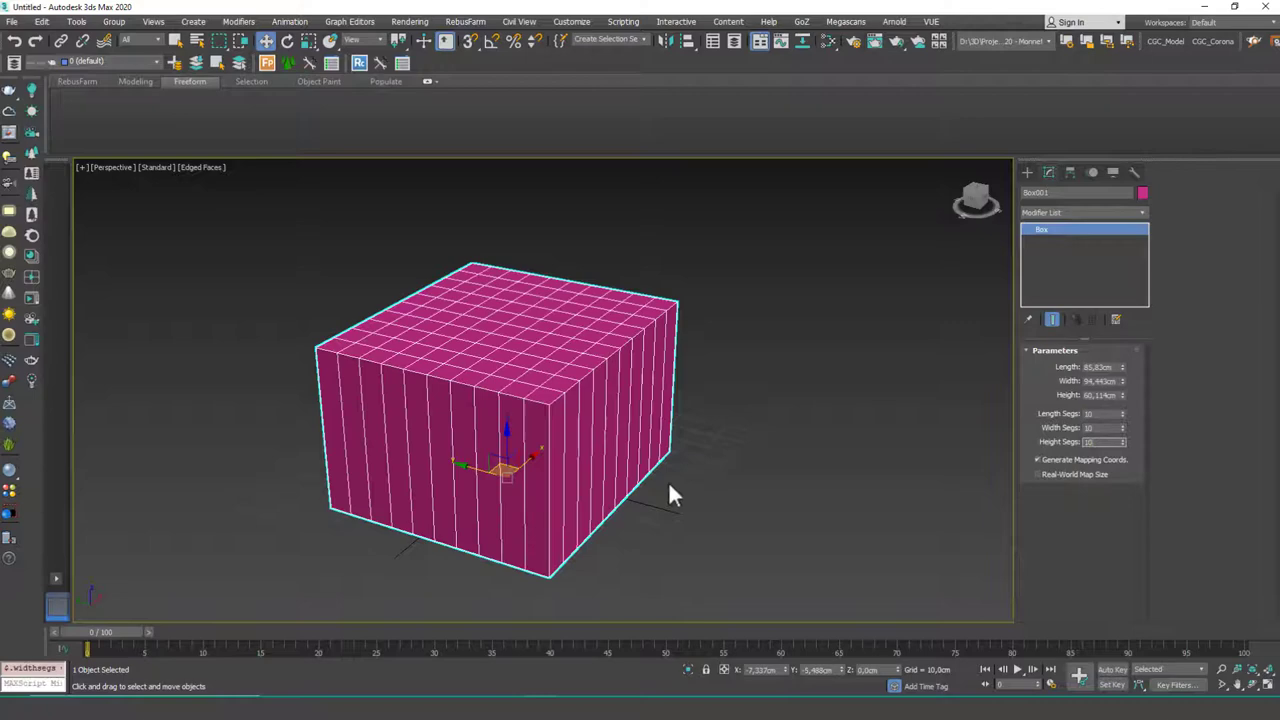
key("Return")
middle_click_drag(545, 446, 691, 402)
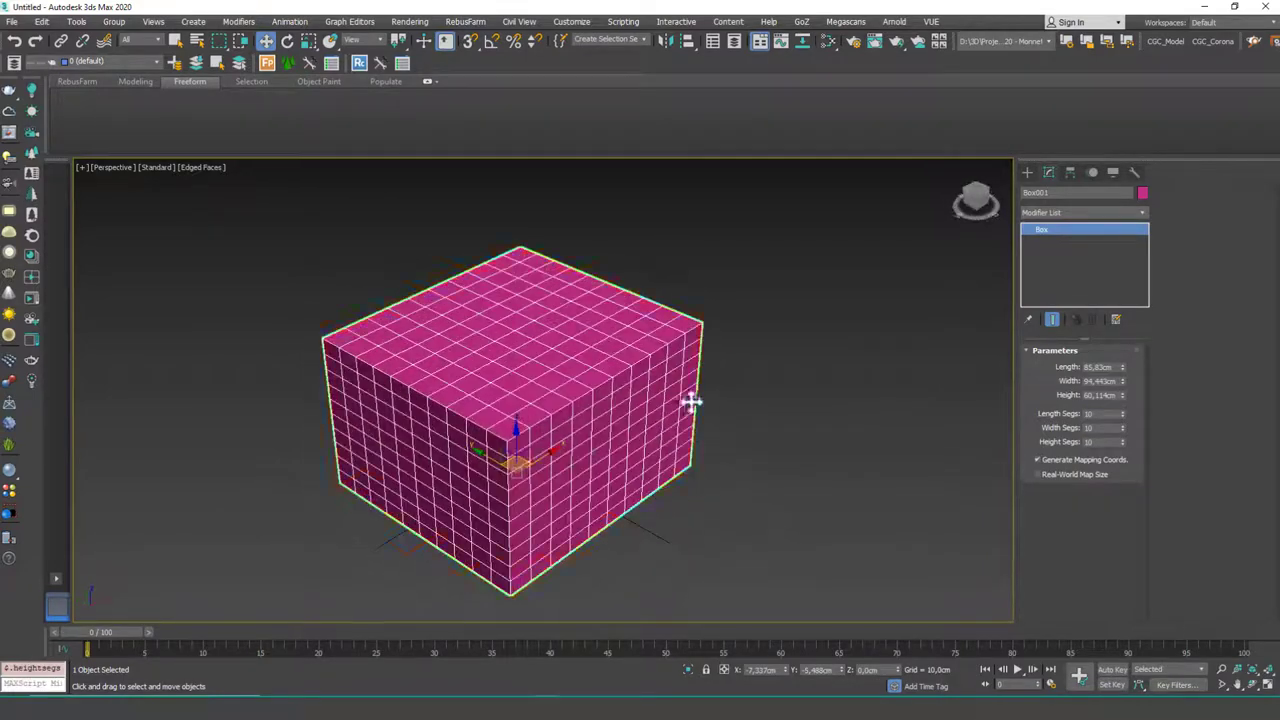
- Add an Edit Poly modifier to the box and switch to vertex editing
left_click(1085, 212)
scroll(1068, 252, "down", 5)
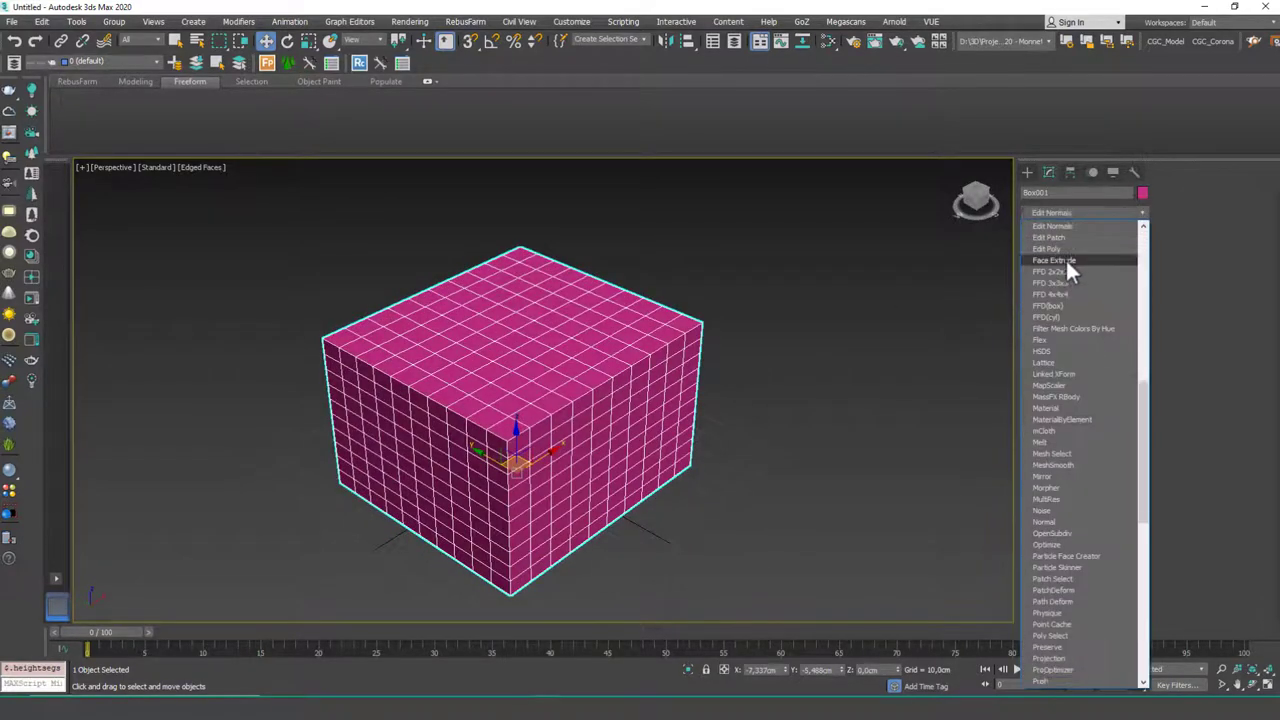
left_click(1065, 249)
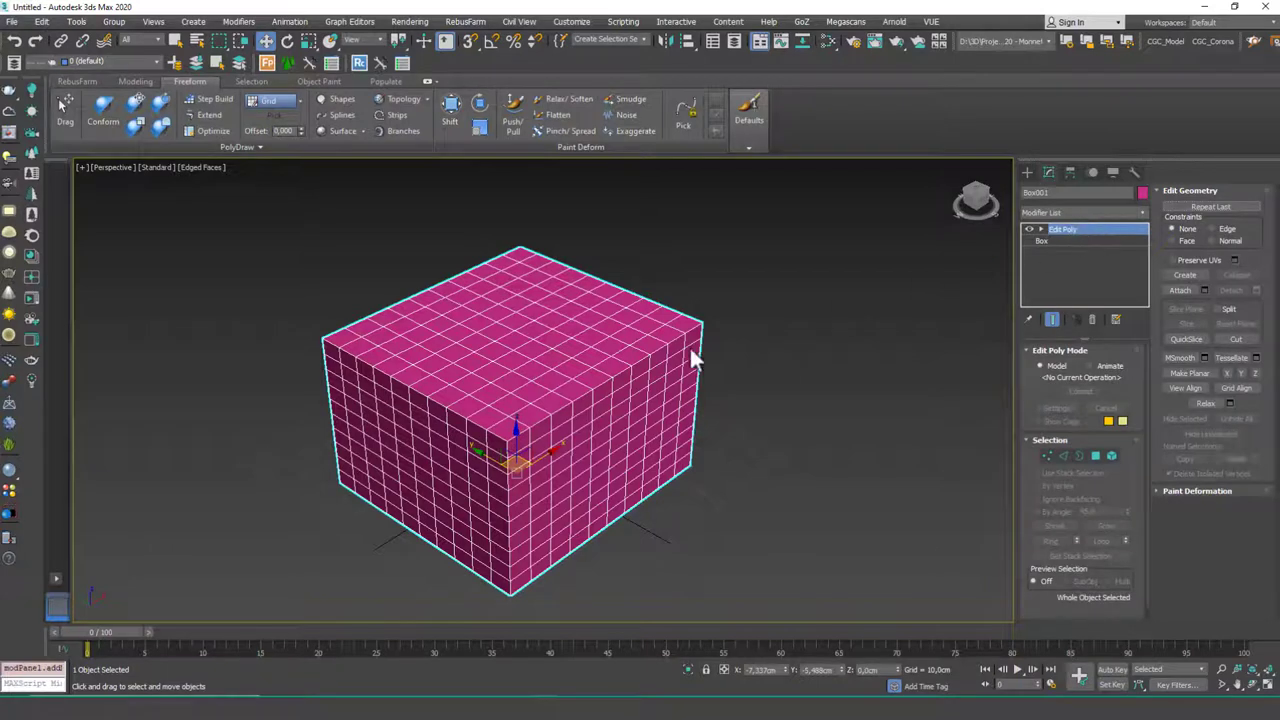
right_click(580, 362)
mouse_move(686, 510)
left_click(1047, 456)
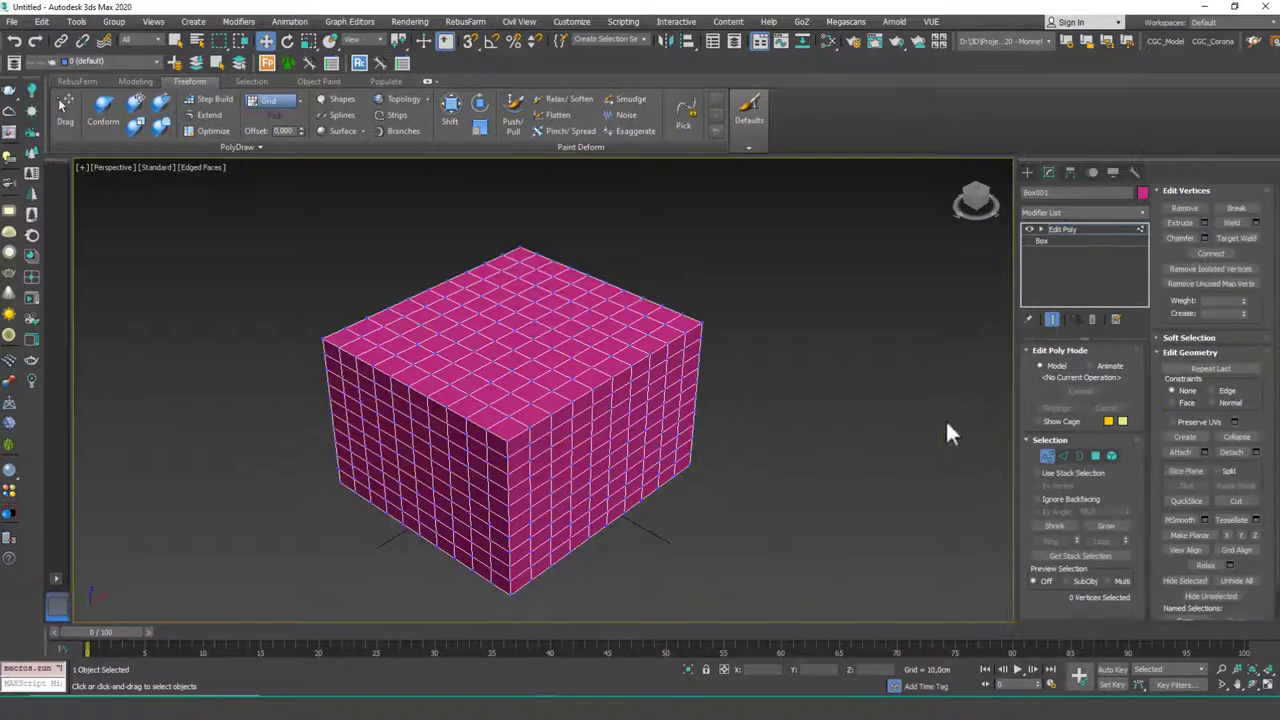
- Select the middle vertex of the box's top face and enable soft selection for it
left_click(516, 327)
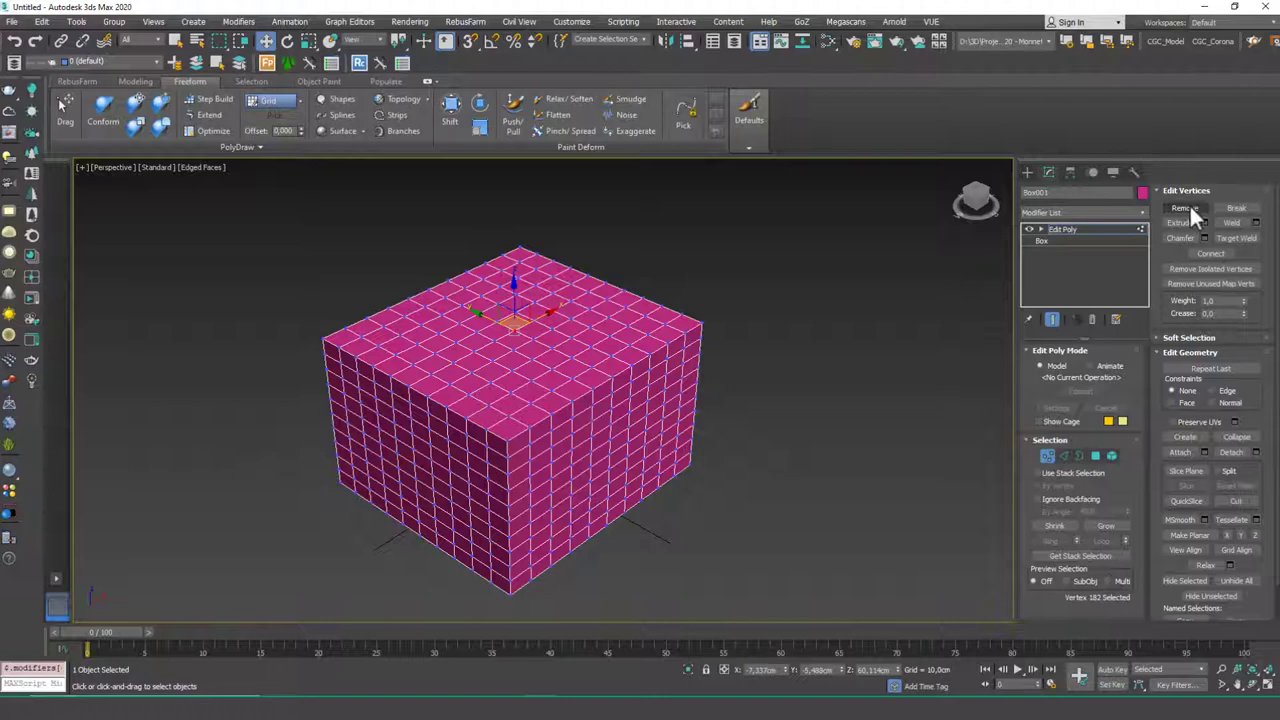
left_click(1180, 338)
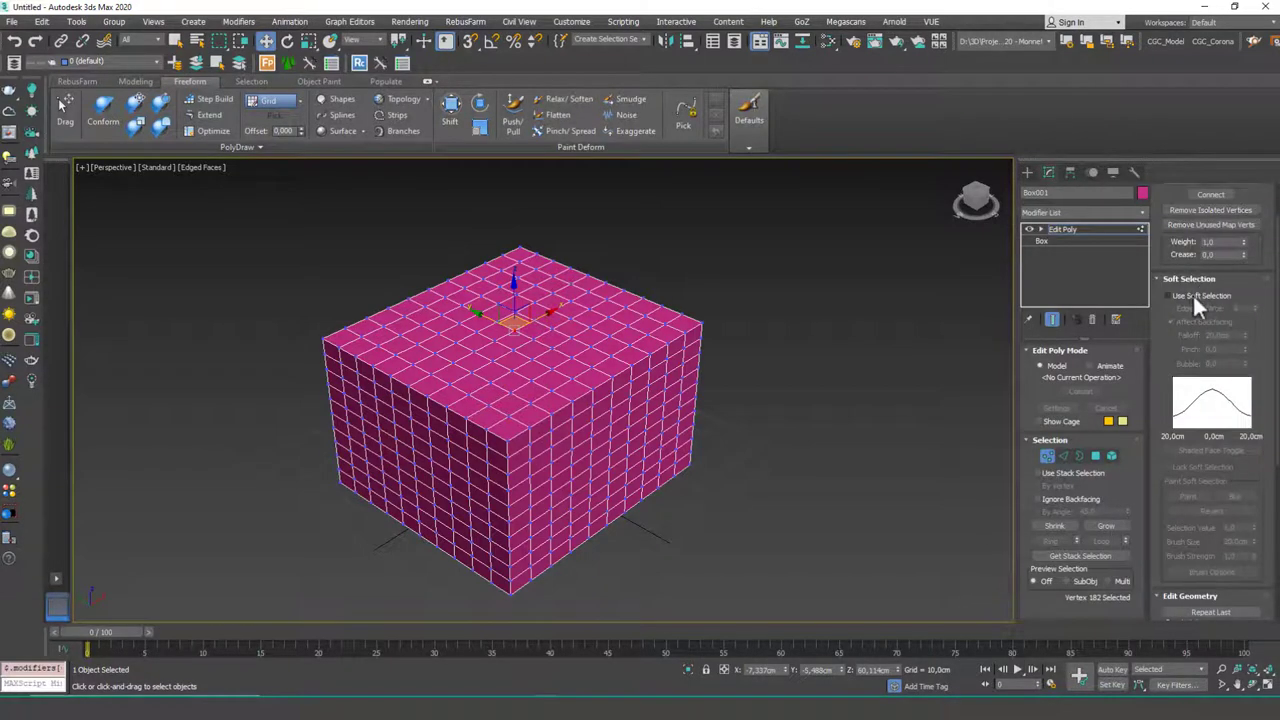
left_click(1195, 300)
scroll(571, 414, "up", 8)
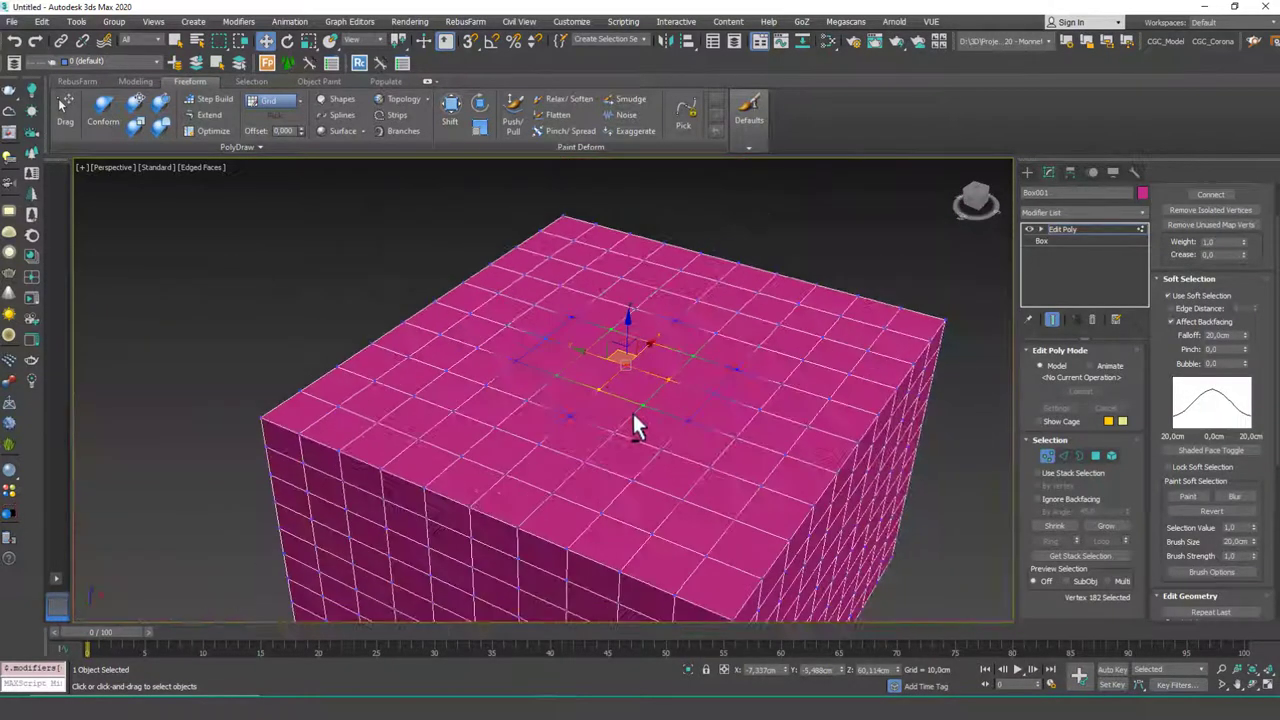
middle_click_drag(634, 418, 722, 408, "alt")
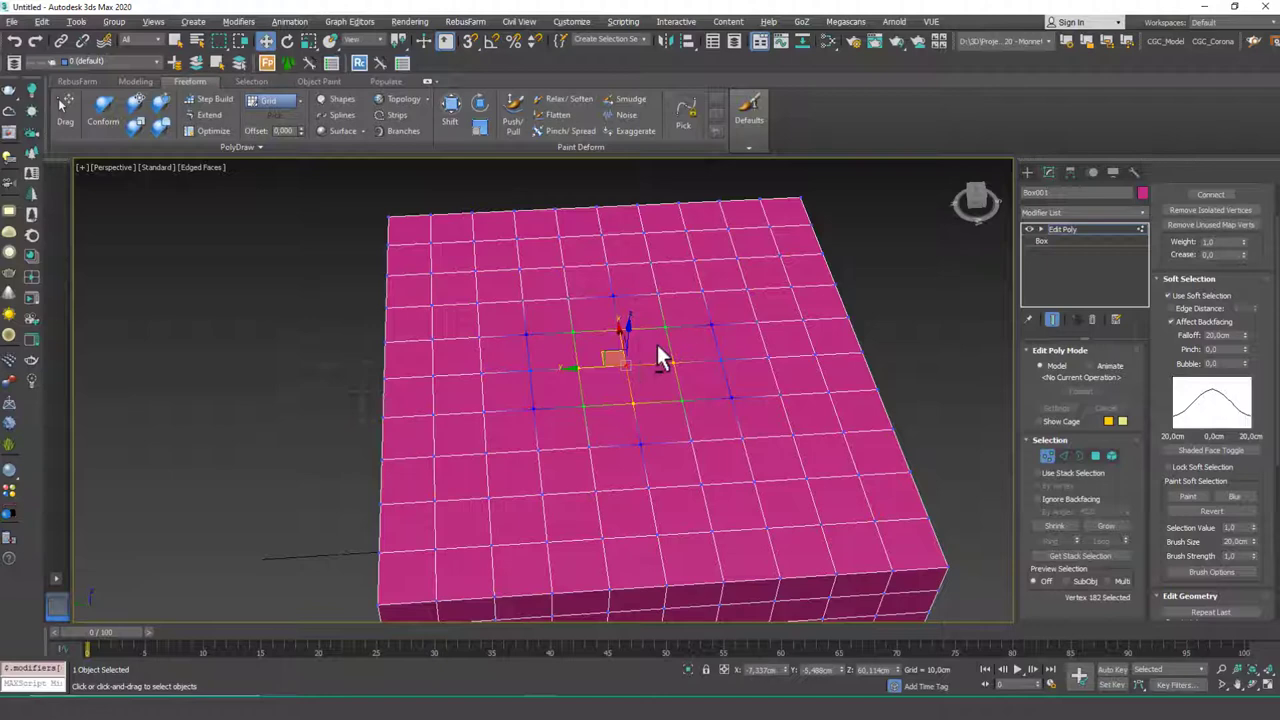
- Raise the soft-selected vertex to about Z 63.5 cm
middle_click_drag(660, 358, 631, 320, "alt")
mouse_move(628, 323)
left_mouse_down()
mouse_move(632, 278)
mouse_move(637, 340)
left_mouse_up()
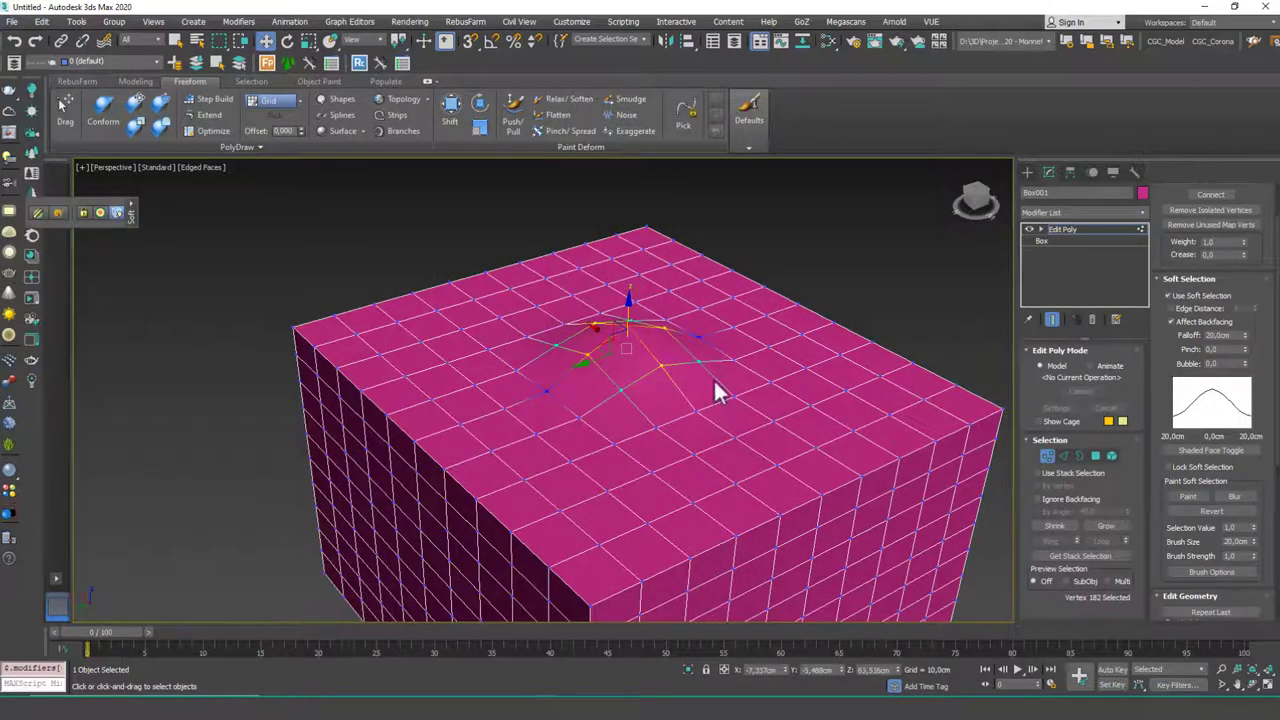
middle_click_drag(695, 350, 654, 333, "alt")
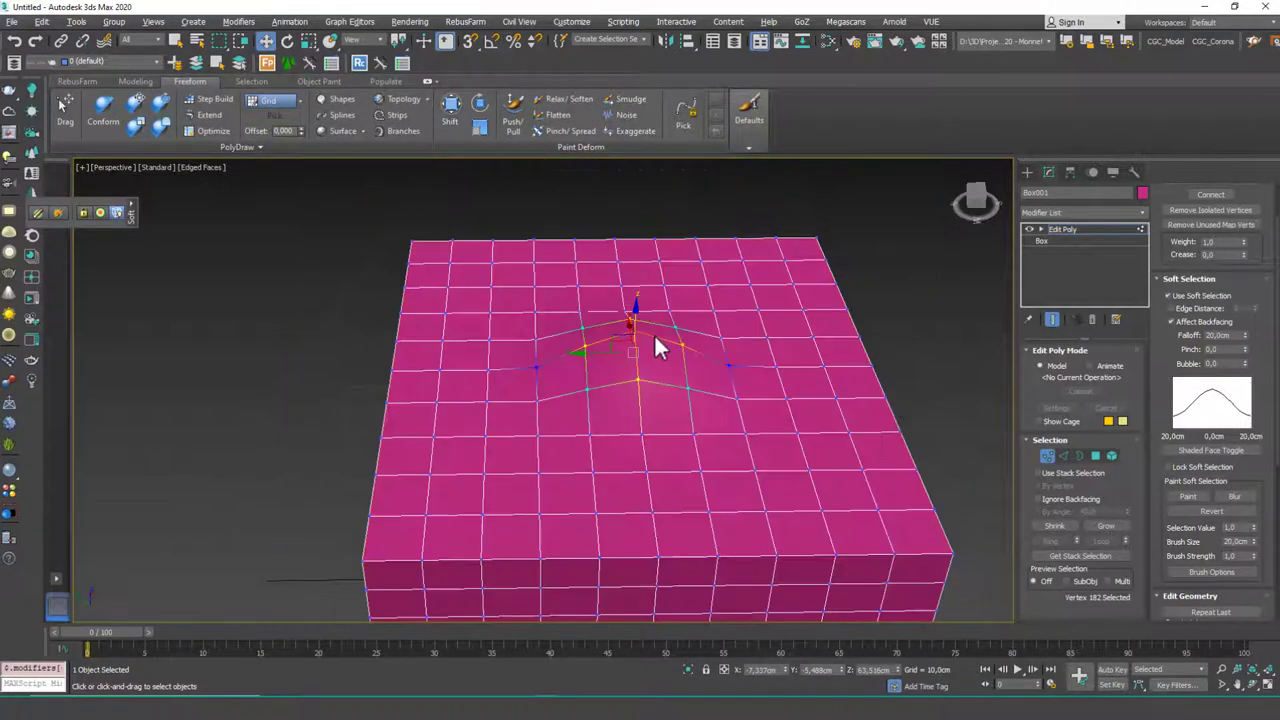
- Try rotating and scaling the soft-selected vertex, undo both changes, and return to the Move tool
key("e")
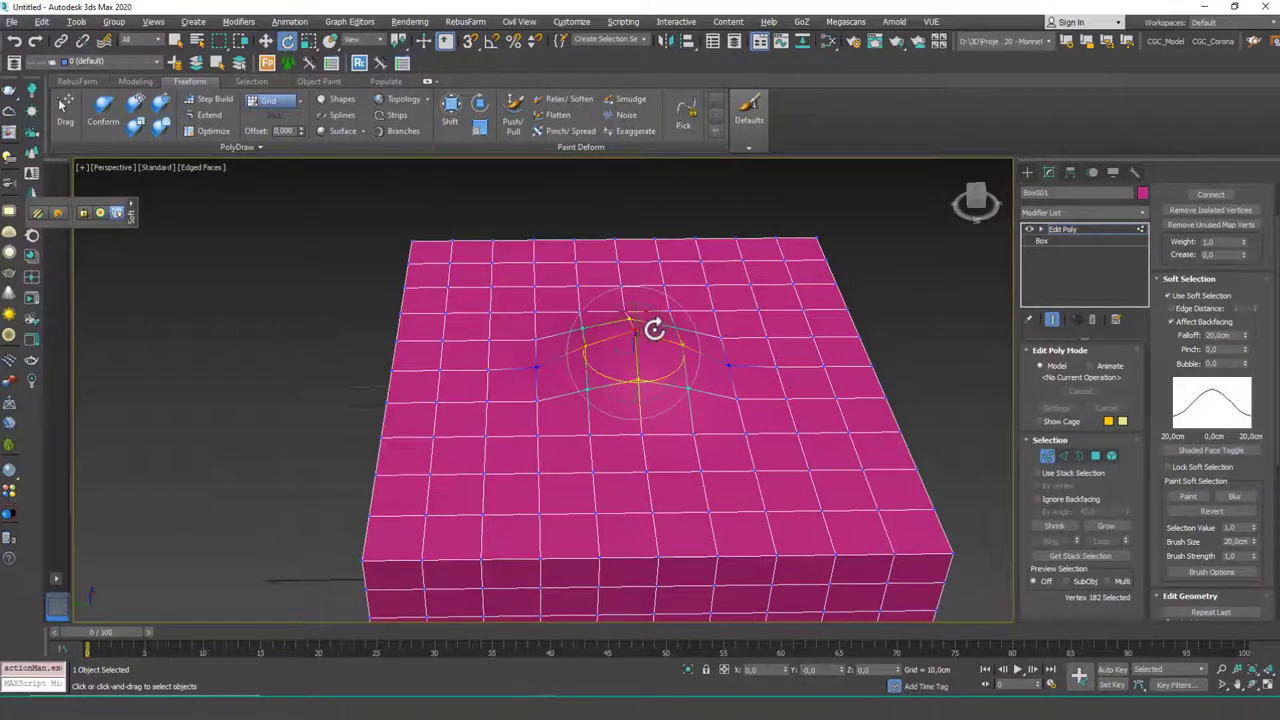
mouse_move(654, 331)
left_mouse_down()
mouse_move(649, 346)
mouse_move(634, 310)
mouse_move(666, 326)
mouse_move(637, 327)
mouse_move(650, 346)
left_mouse_up()
key("r")
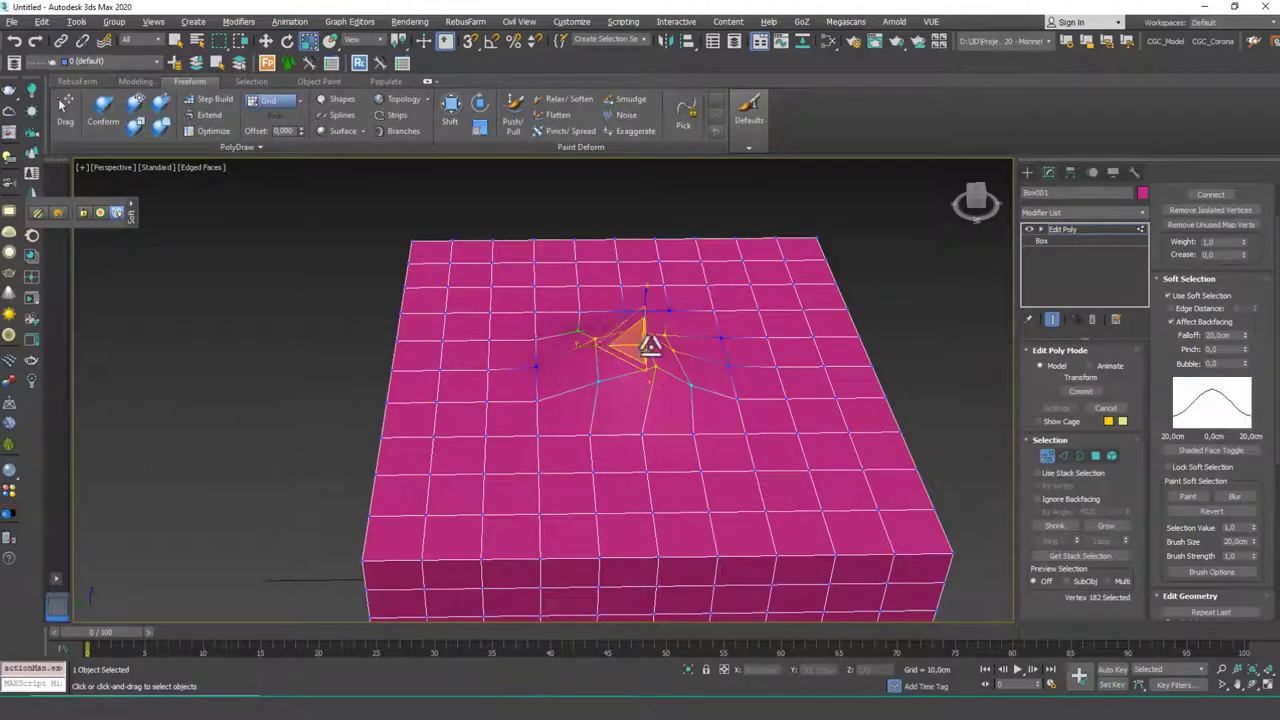
key("ctrl+z")
key("ctrl+z")
middle_click_drag(649, 359, 682, 340, "alt")
key("w")
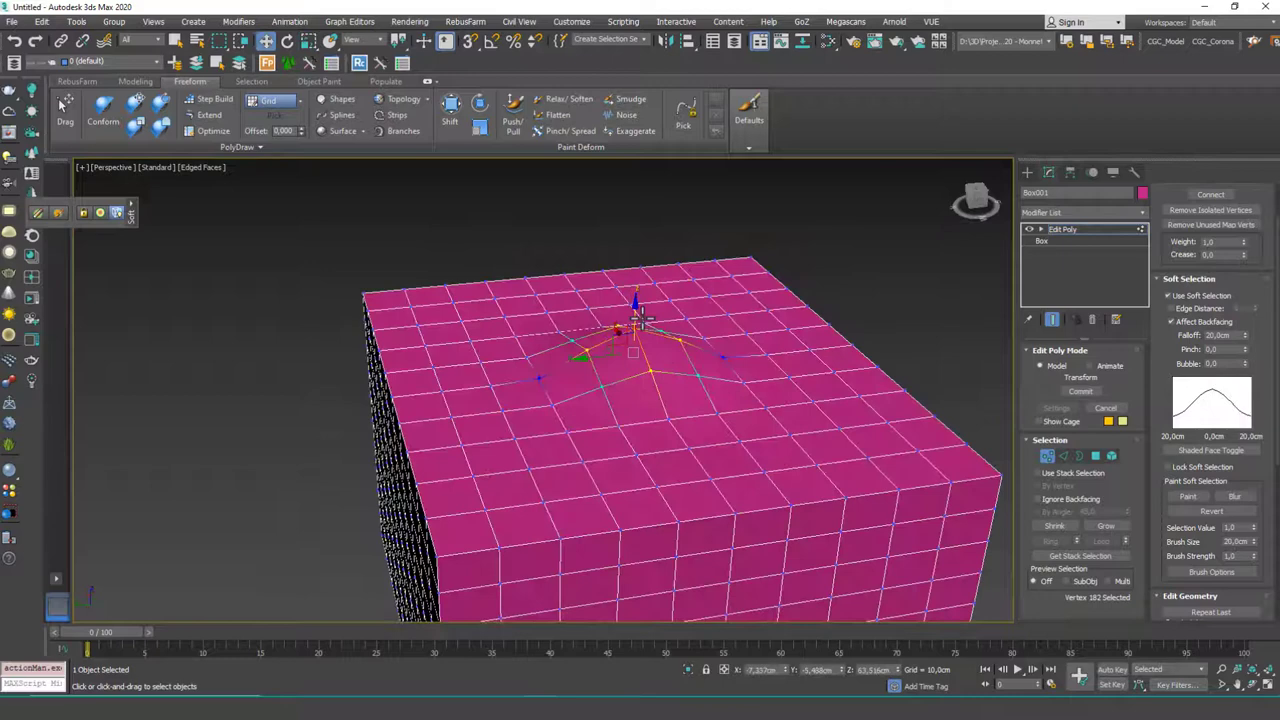
- Try a soft selection falloff of 42.4 cm and move the raised vertex vertically
left_click_drag(639, 308, 643, 318)
left_click_drag(1265, 348, 1265, 322)
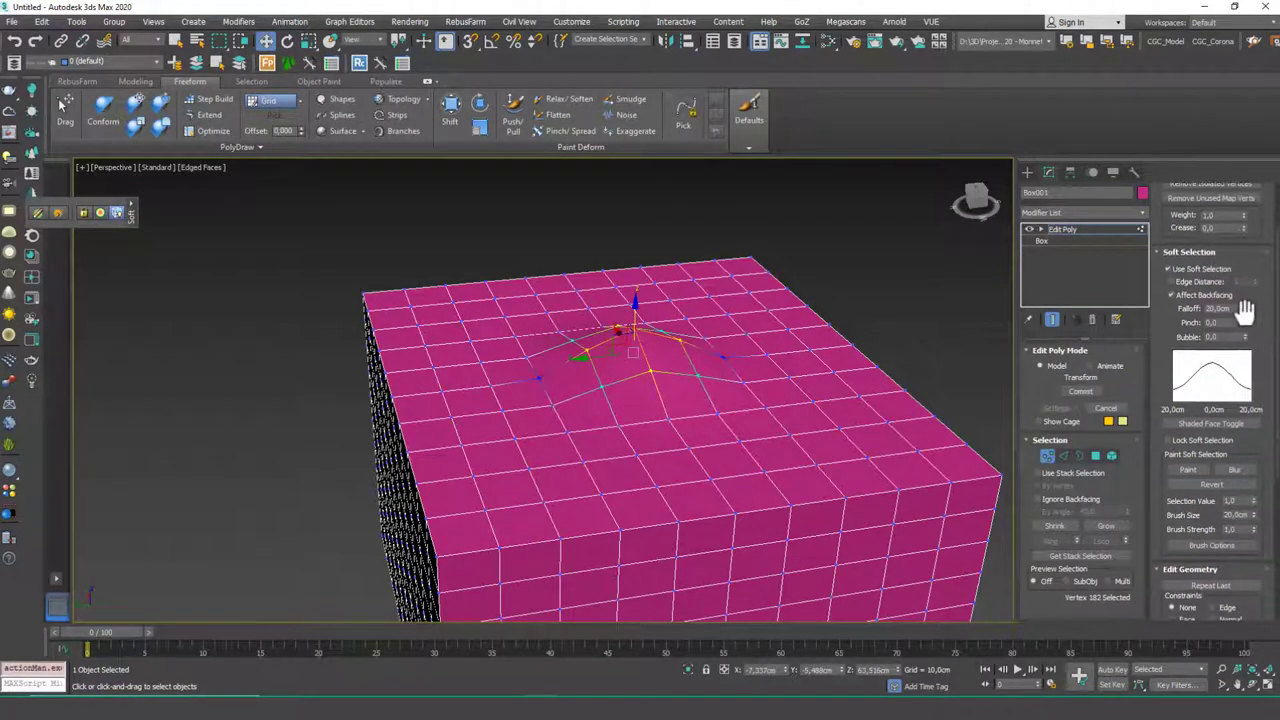
middle_click_drag(608, 303, 676, 398, "alt")
scroll(686, 369, "down", 3)
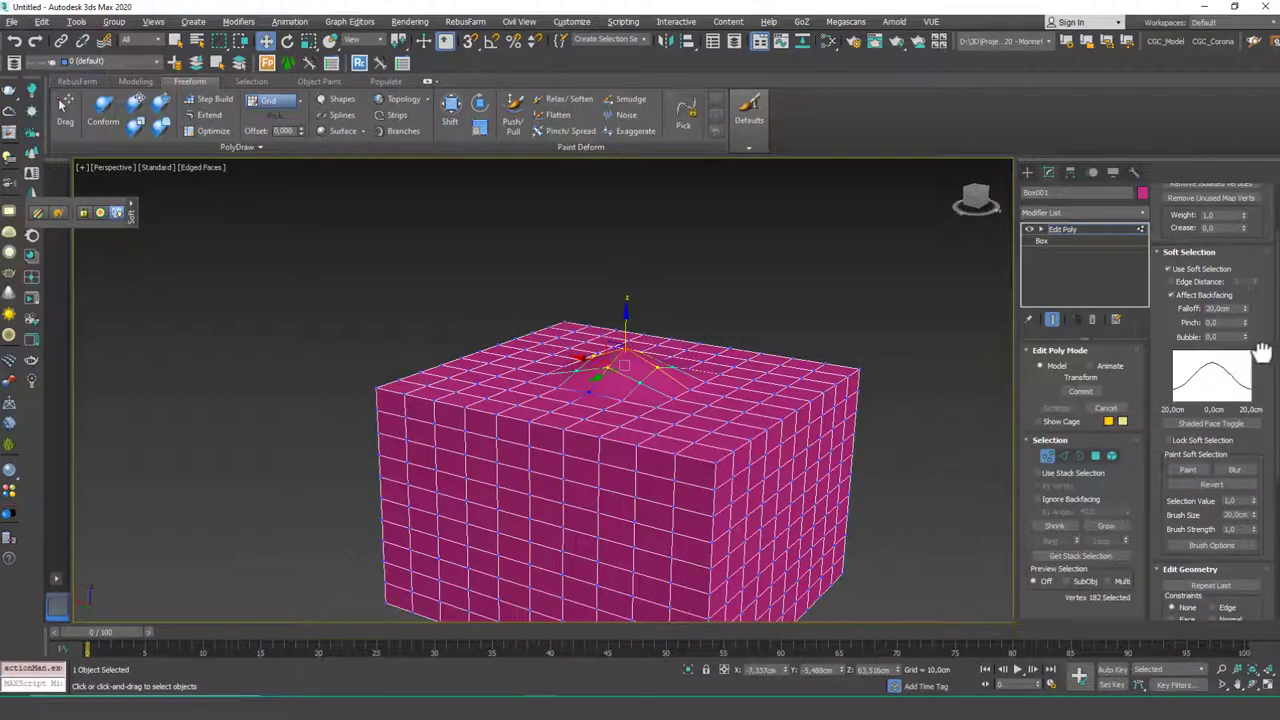
left_click_drag(1262, 352, 1250, 215)
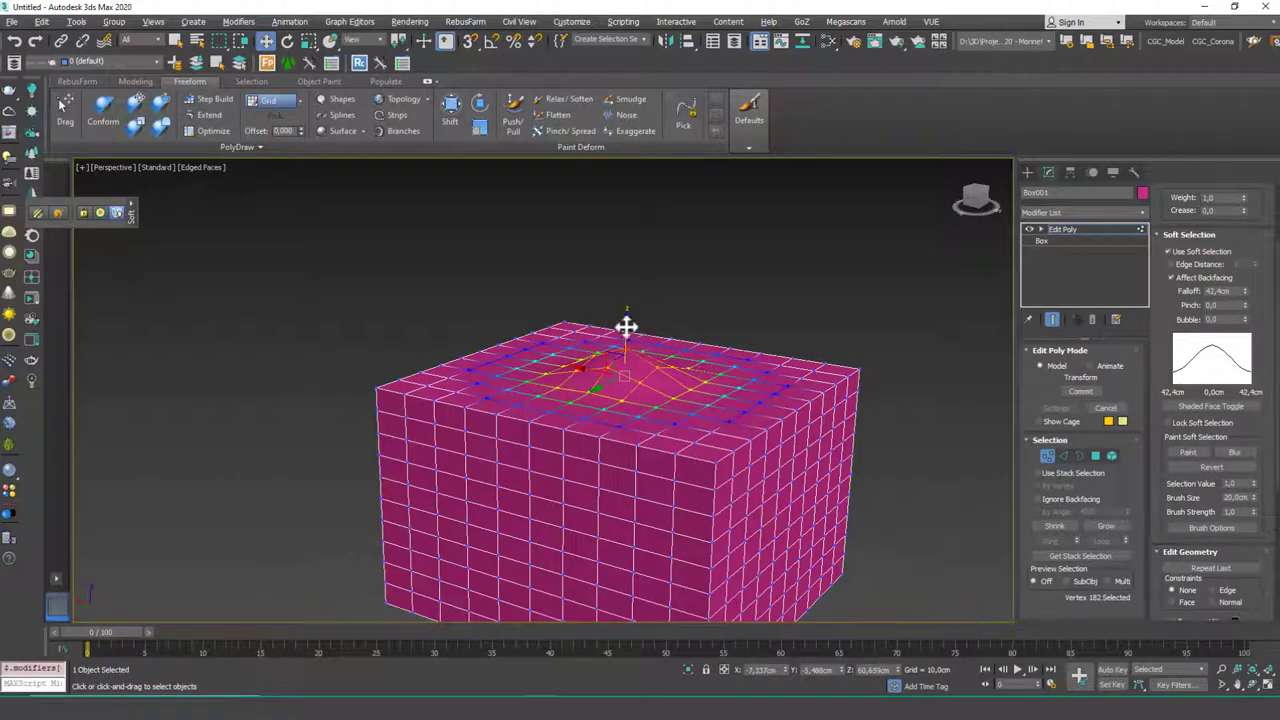
mouse_move(625, 325)
left_mouse_down()
mouse_move(637, 246)
mouse_move(617, 389)
mouse_move(620, 309)
mouse_move(643, 323)
left_mouse_up()
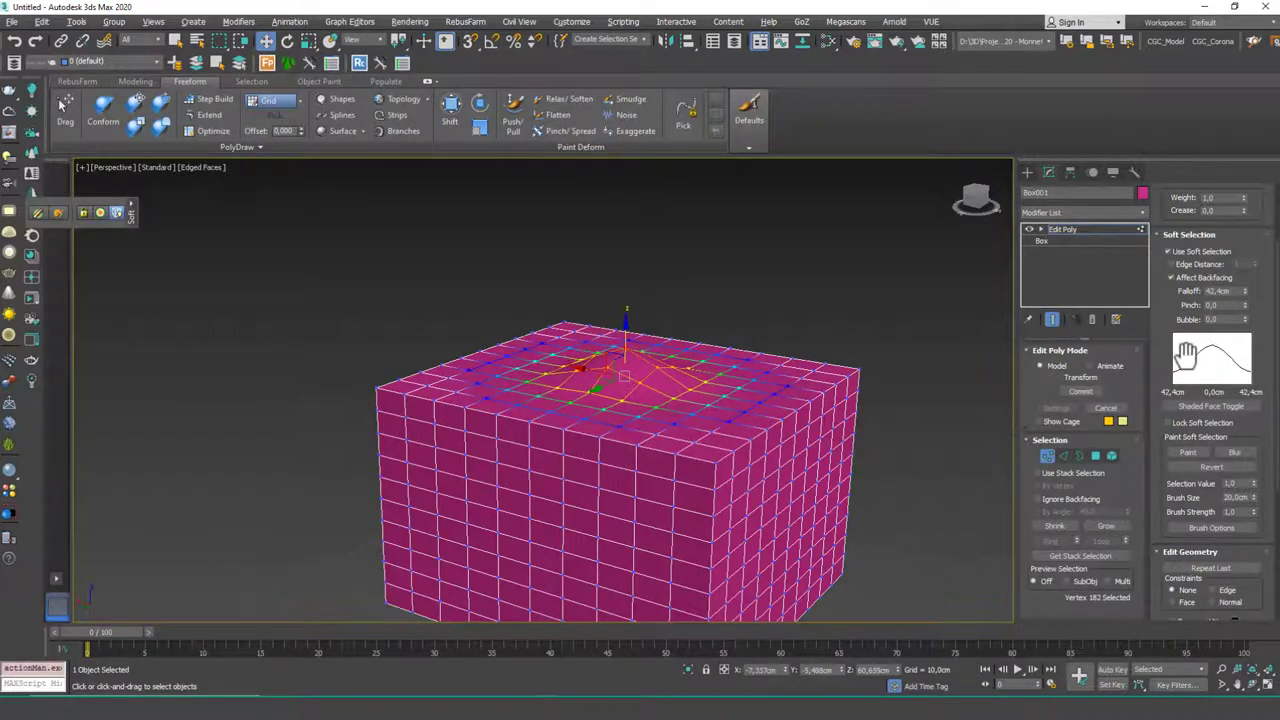
middle_click_drag(590, 392, 655, 345, "alt")
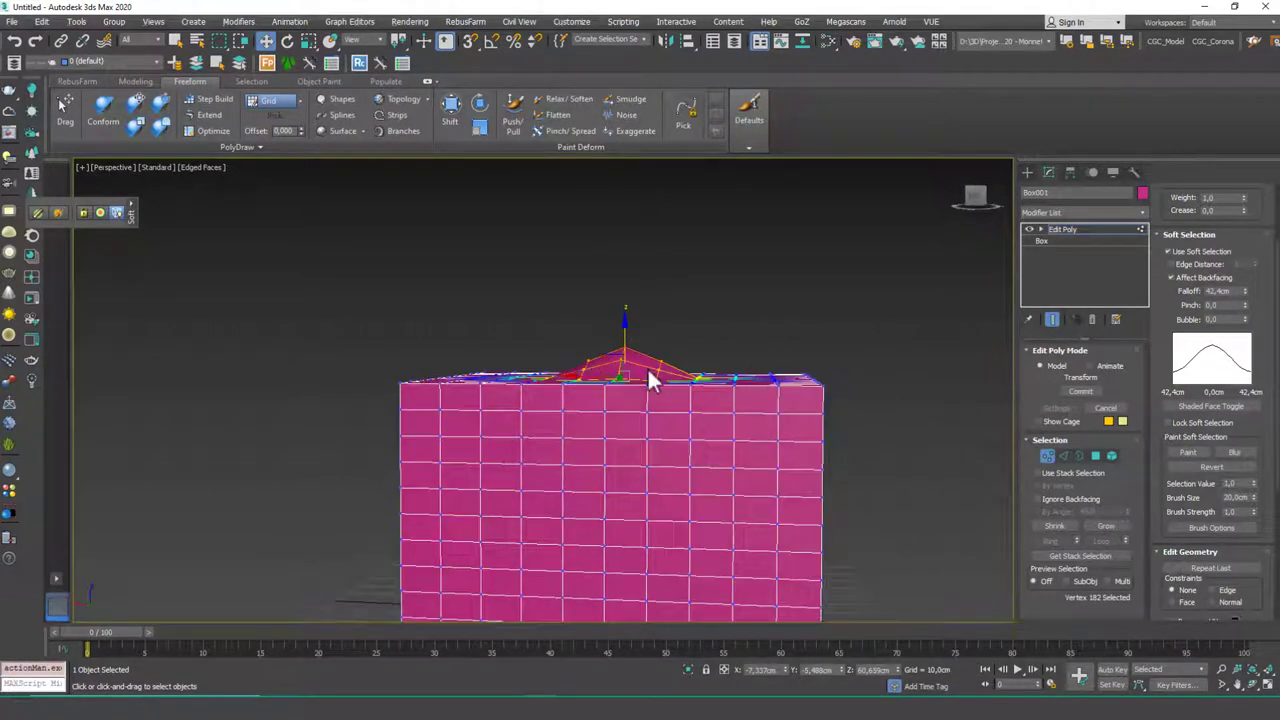
- Undo the vertex moves and the falloff change
key("ctrl+z")
key("ctrl+z")
key("ctrl+z")
middle_click_drag(704, 409, 711, 438, "alt")
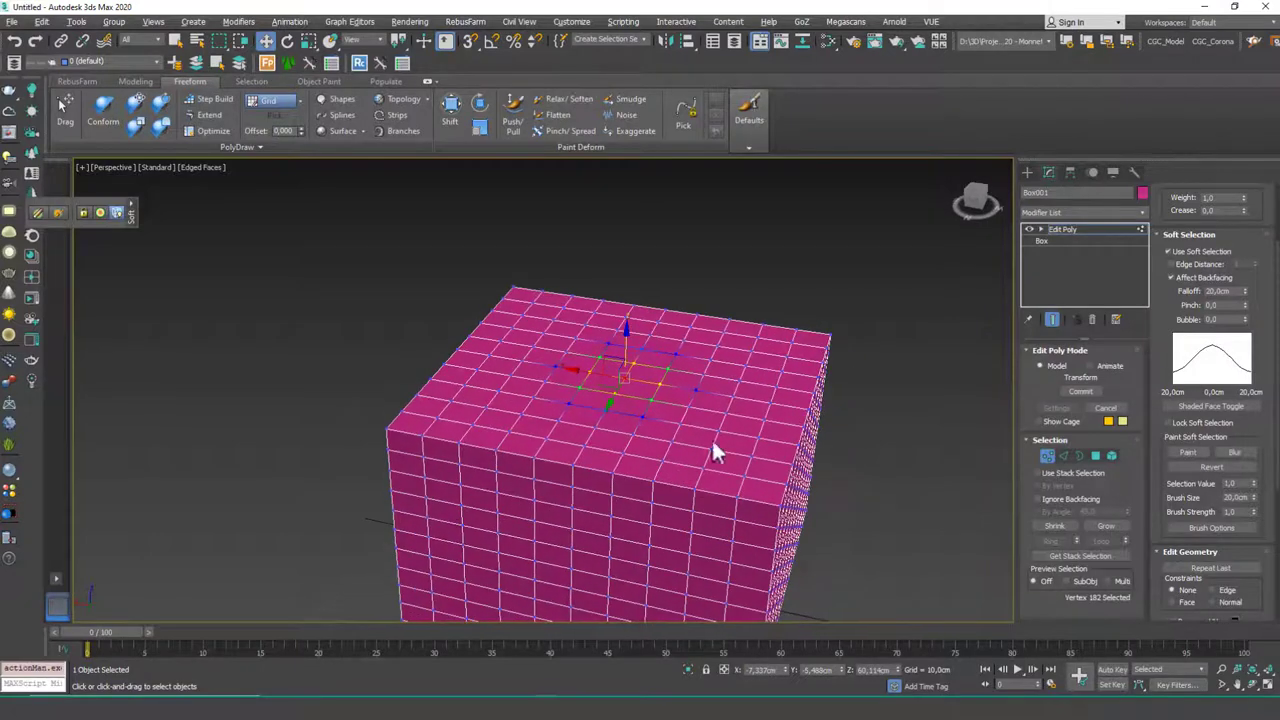
- Set the soft selection falloff to 42.4 cm
left_click_drag(1245, 291, 1245, 210)
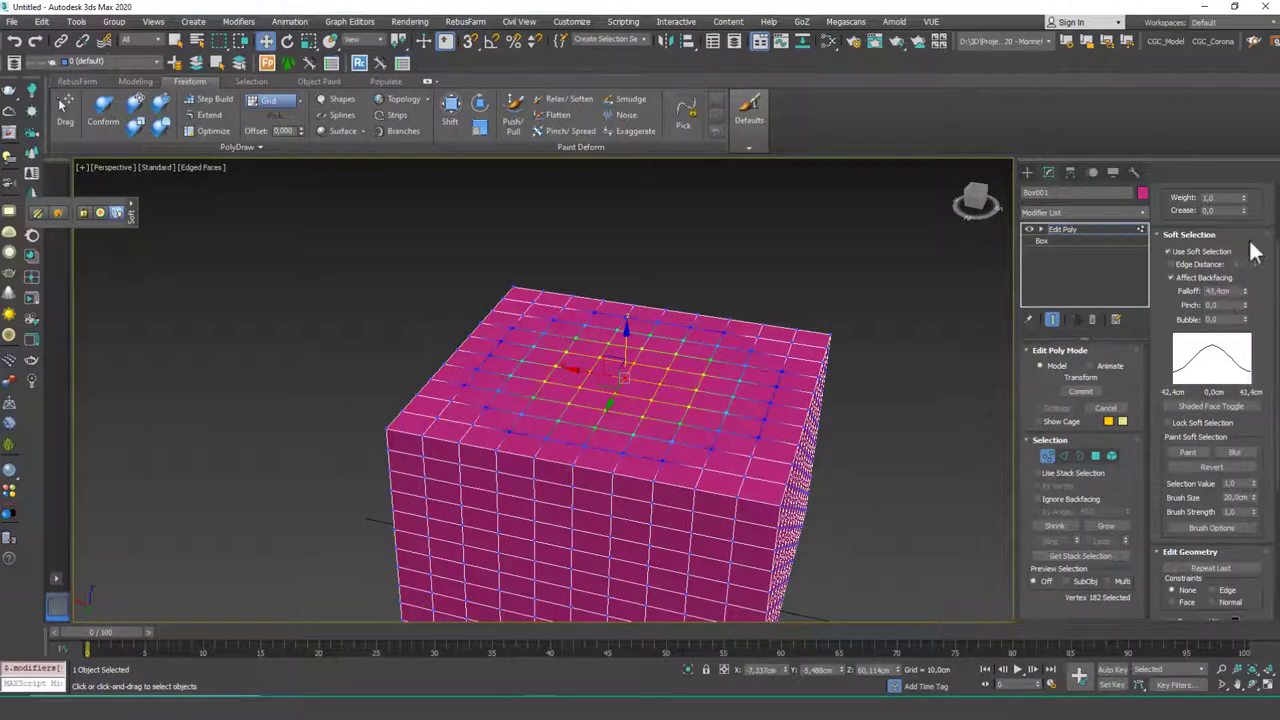
scroll(1255, 300, "down", 3)
scroll(1245, 290, "up", 2)
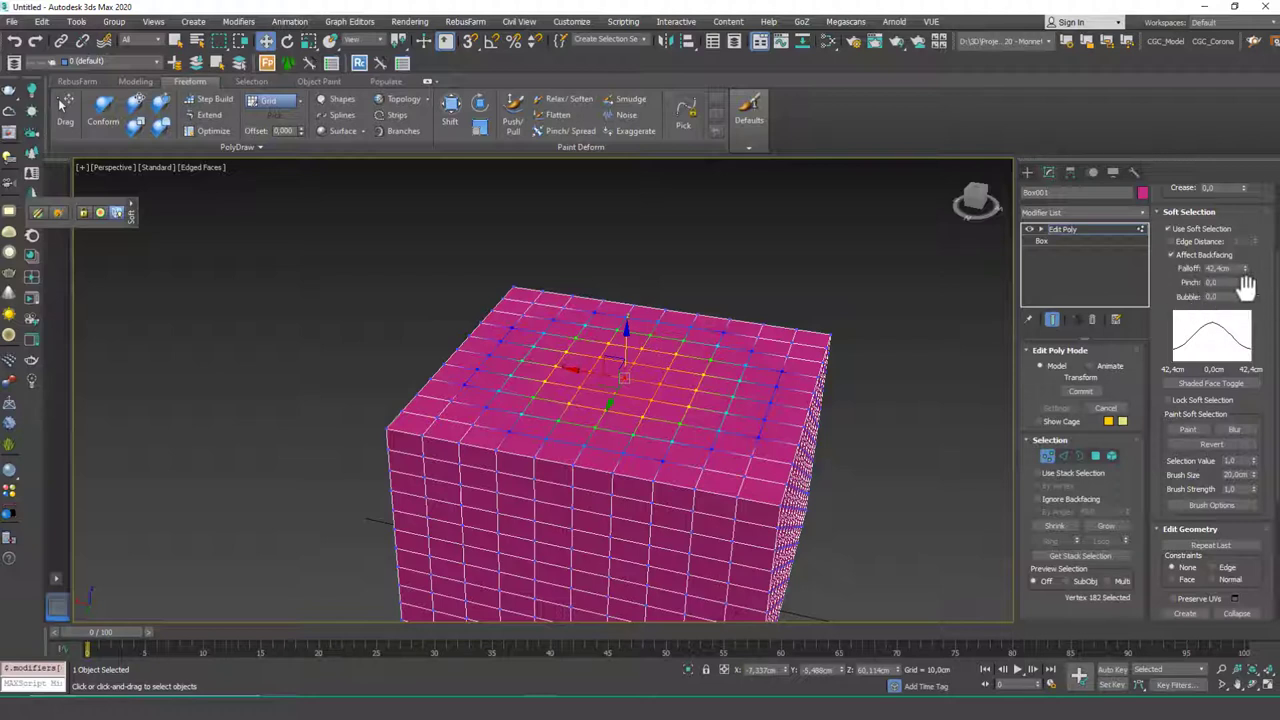
- Set the soft selection pinch to 1.37, pull the vertex upward, and undo the move
left_click_drag(1245, 284, 1251, 193)
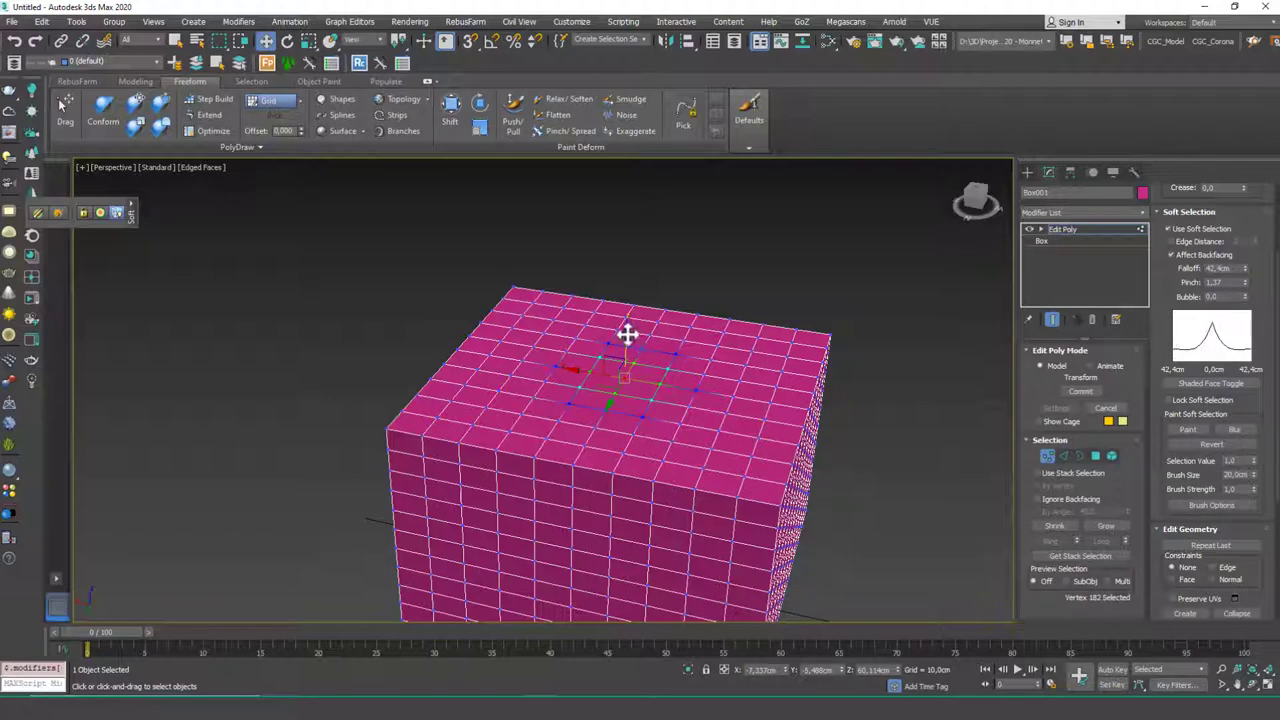
left_click_drag(626, 334, 617, 293)
middle_click_drag(636, 328, 655, 312, "alt")
key("ctrl+z")
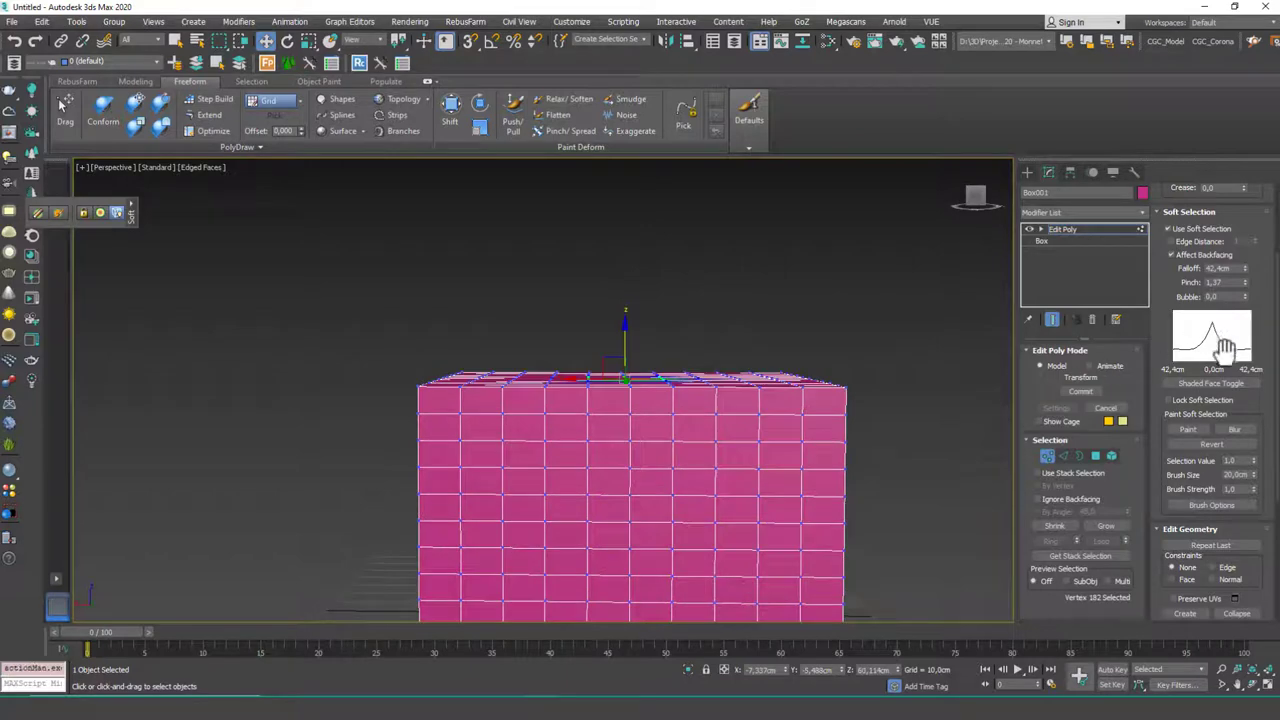
- Set the soft selection pinch to -0.918, pull the vertex upward, and undo the move
left_click_drag(1245, 282, 1238, 396)
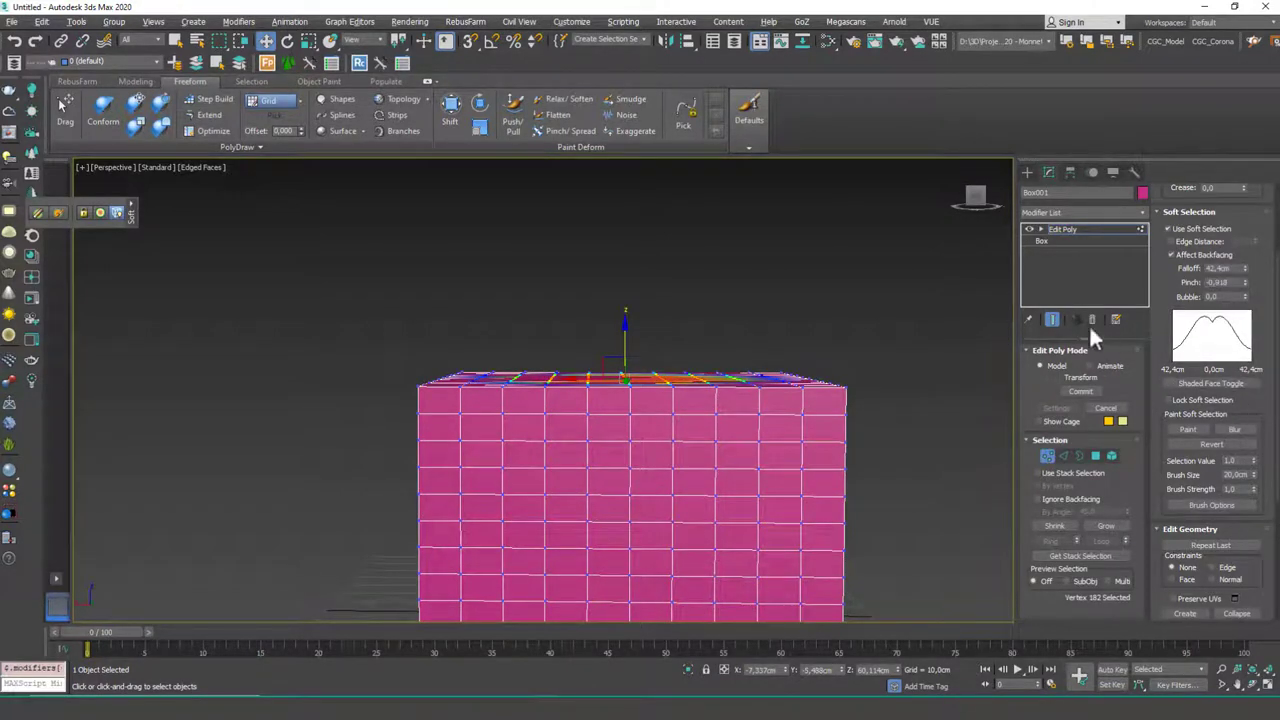
middle_click_drag(706, 290, 674, 328, "alt")
left_click_drag(626, 343, 640, 304)
middle_click_drag(640, 304, 703, 331, "alt")
key("ctrl+z")
- Reset the soft selection pinch to 0 and set the bubble to 0.91
right_click(1247, 290)
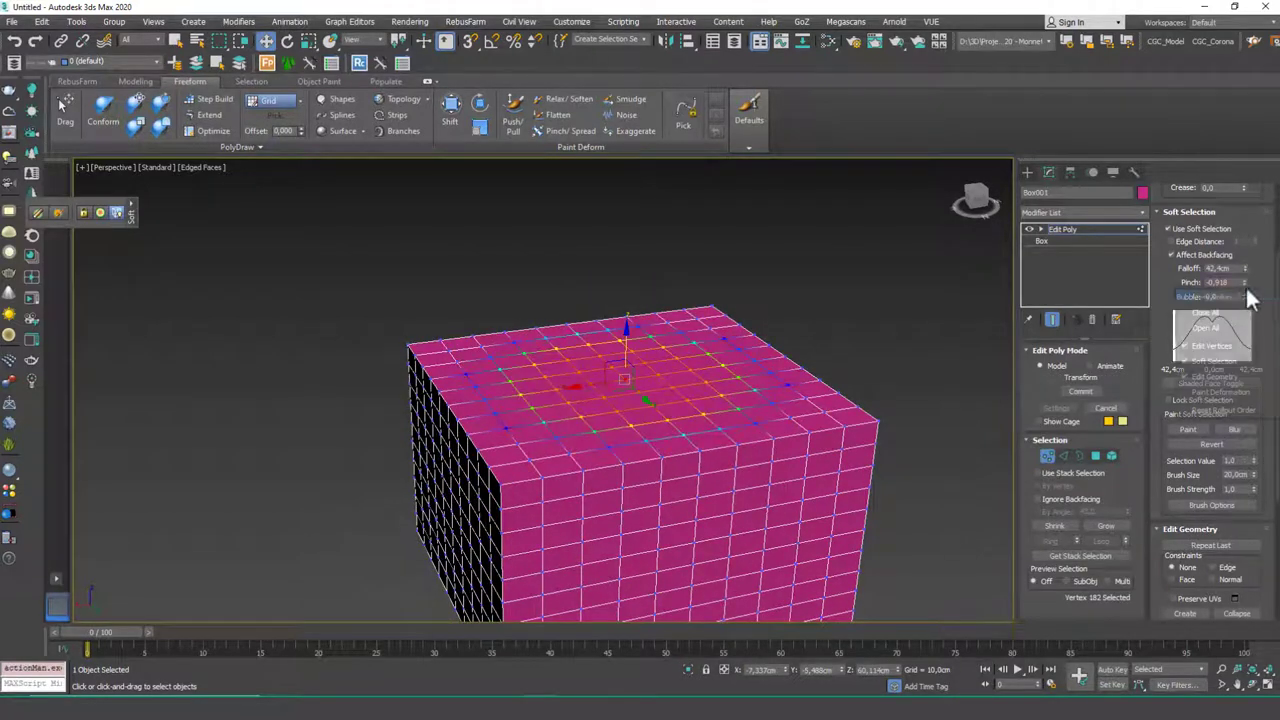
left_click(1274, 279)
right_click(1246, 283)
left_click_drag(1246, 297, 1250, 262)
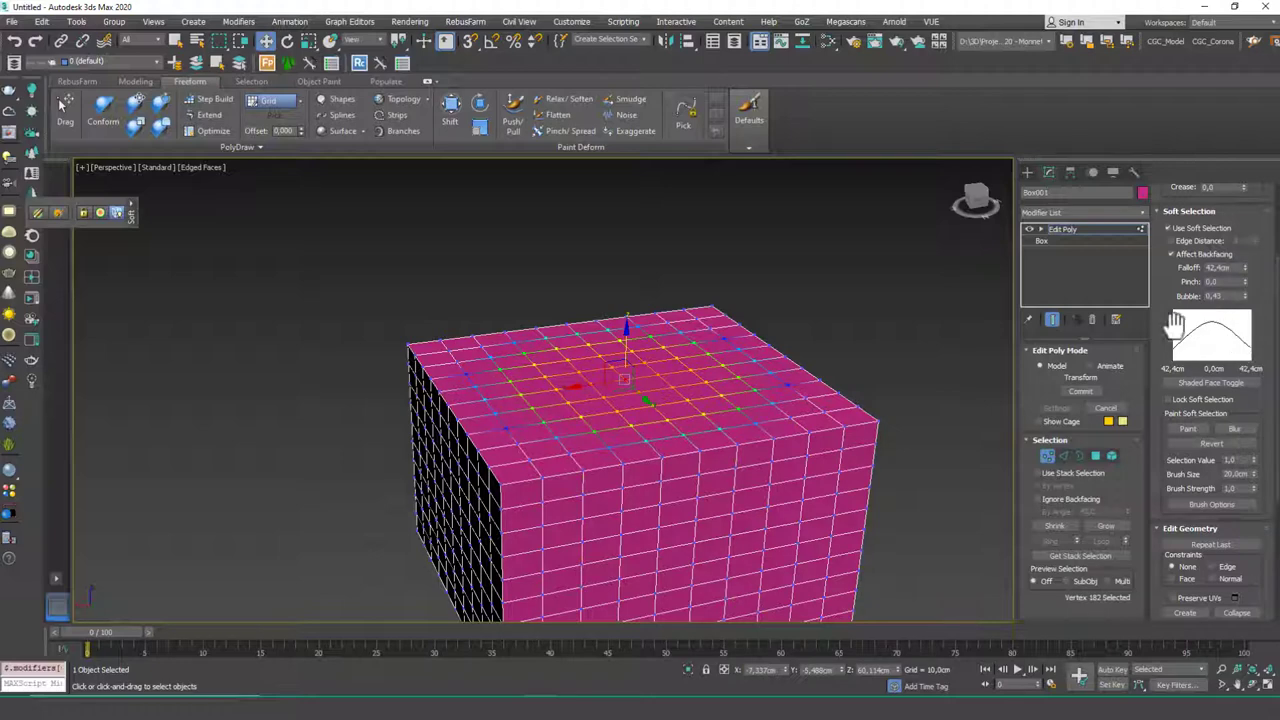
right_click(1245, 297)
left_click_drag(1248, 270, 1249, 256)
- Raise the soft-selected vertex to about Z 70.6 cm to form a dome on the box's top face
left_click_drag(628, 335, 630, 277)
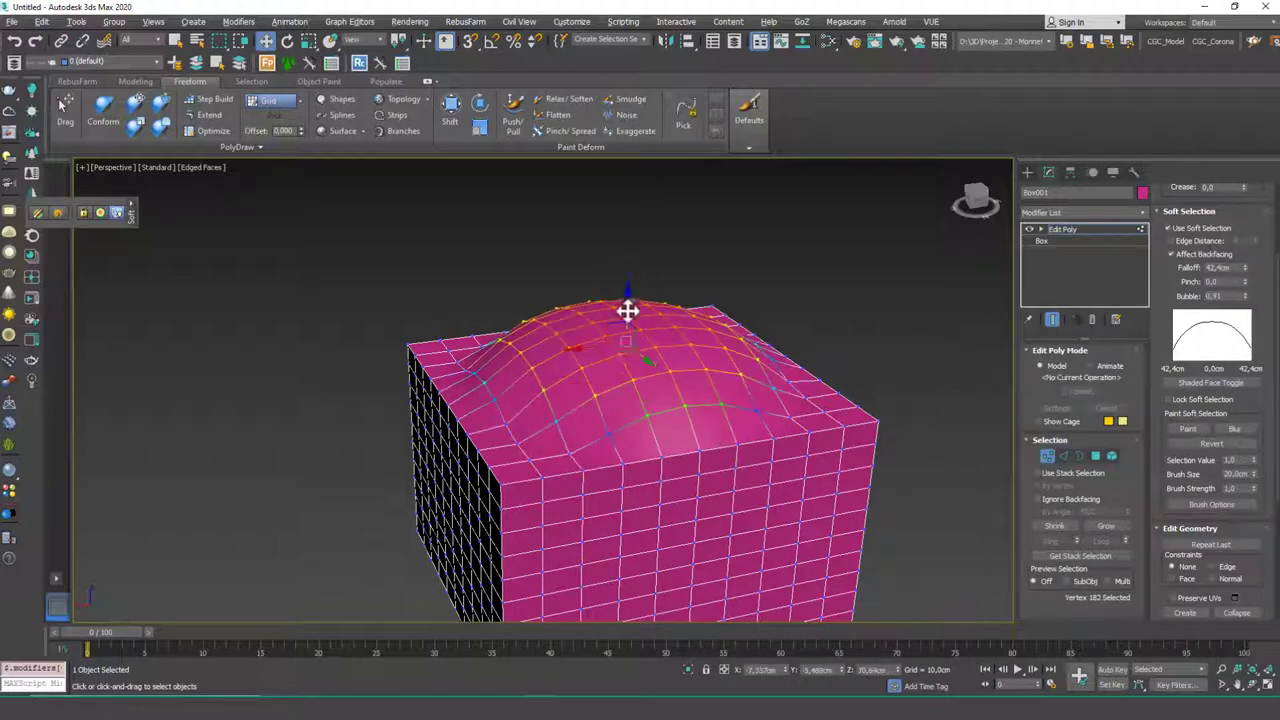
middle_click_drag(628, 309, 735, 360, "alt")
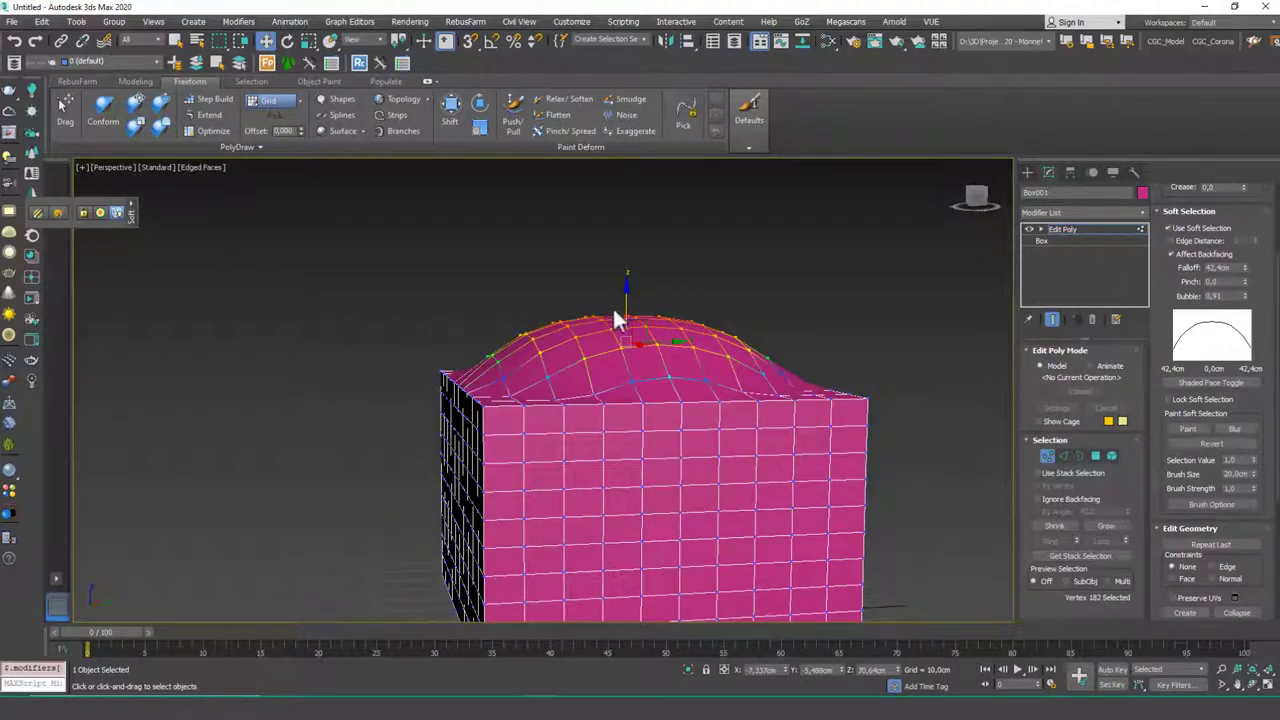
mouse_move(657, 326)
middle_mouse_down("alt")
mouse_move(621, 410)
mouse_move(657, 453)
mouse_move(770, 404)
mouse_move(675, 308)
middle_mouse_up("alt")
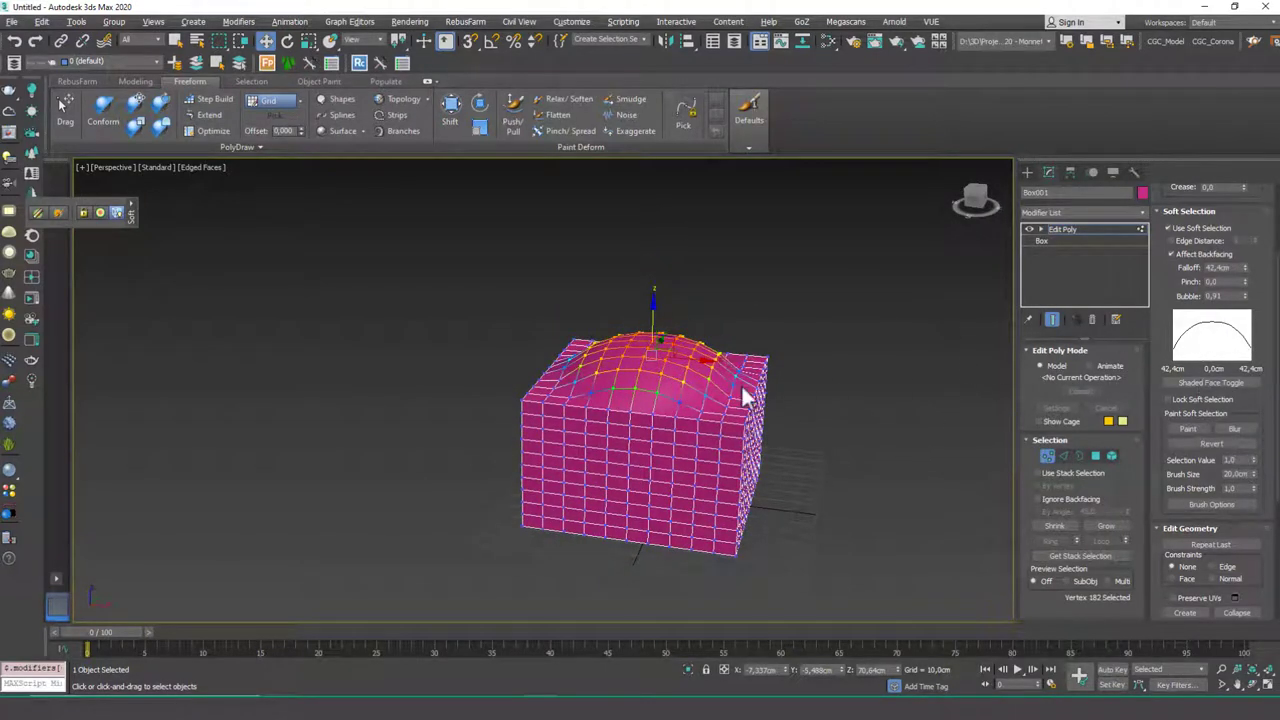
scroll(677, 363, "up", 5)
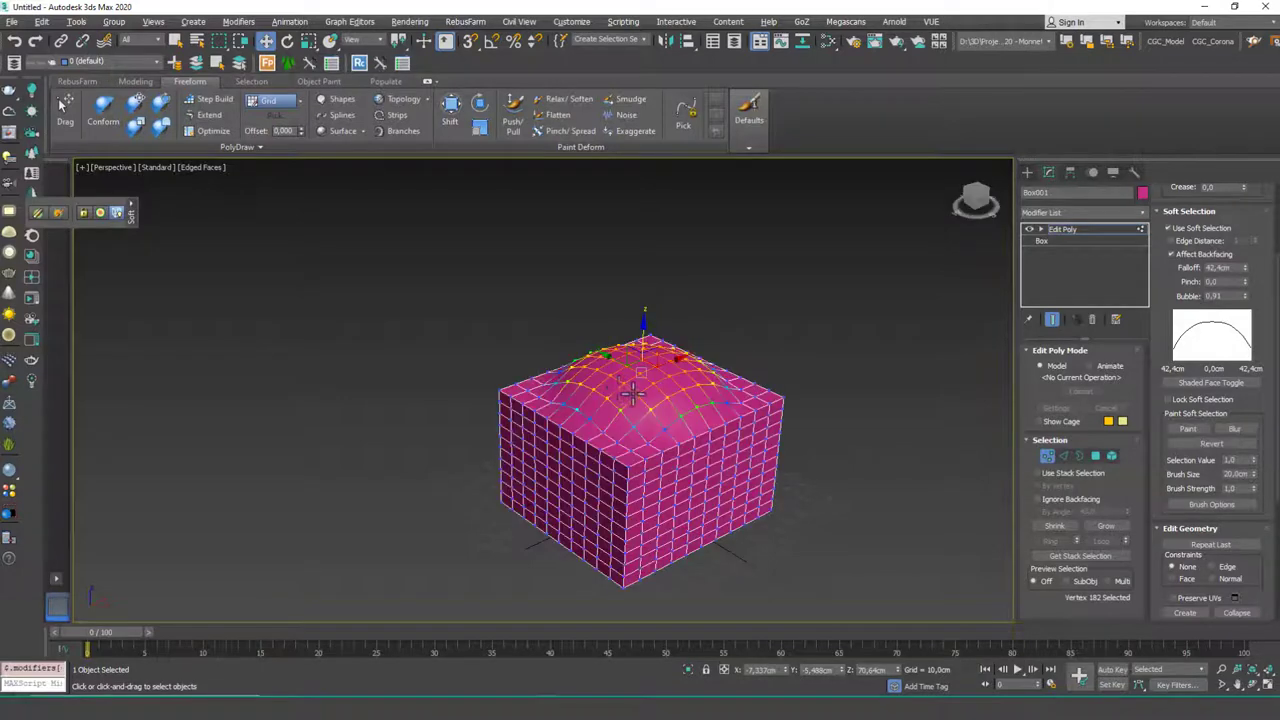
middle_click_drag(691, 372, 633, 411, "alt")
scroll(660, 405, "down", 3)
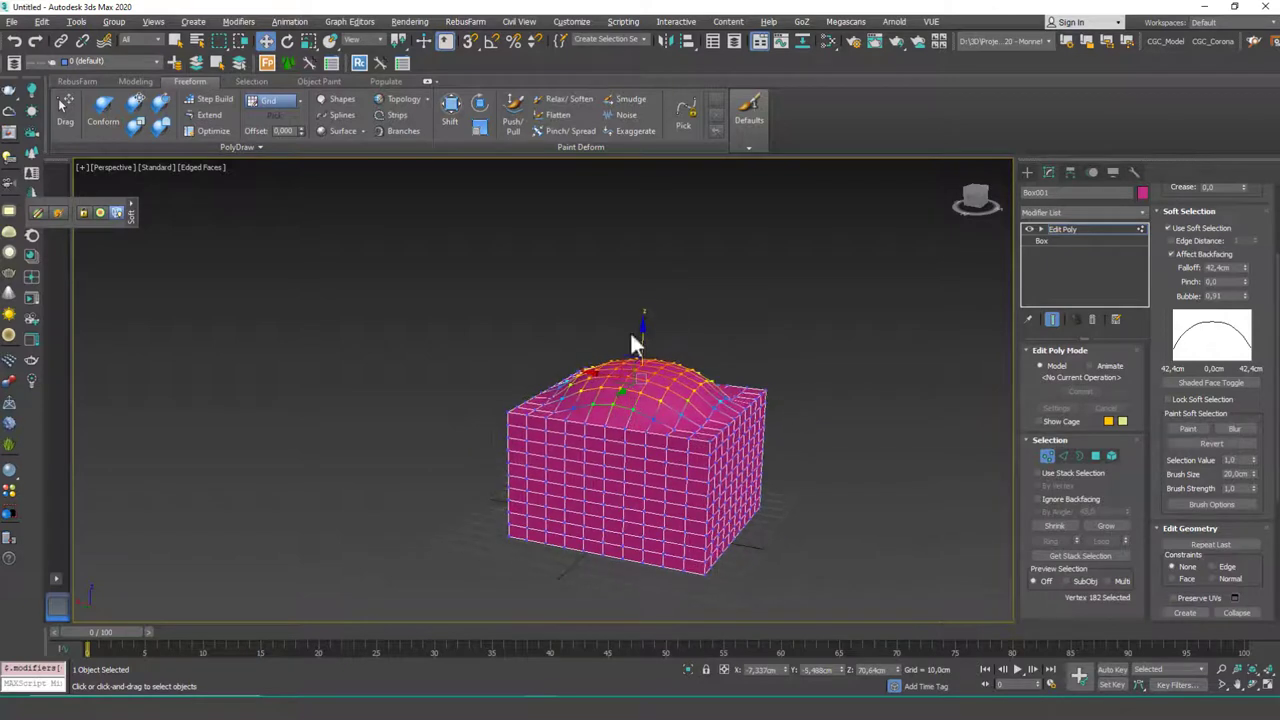